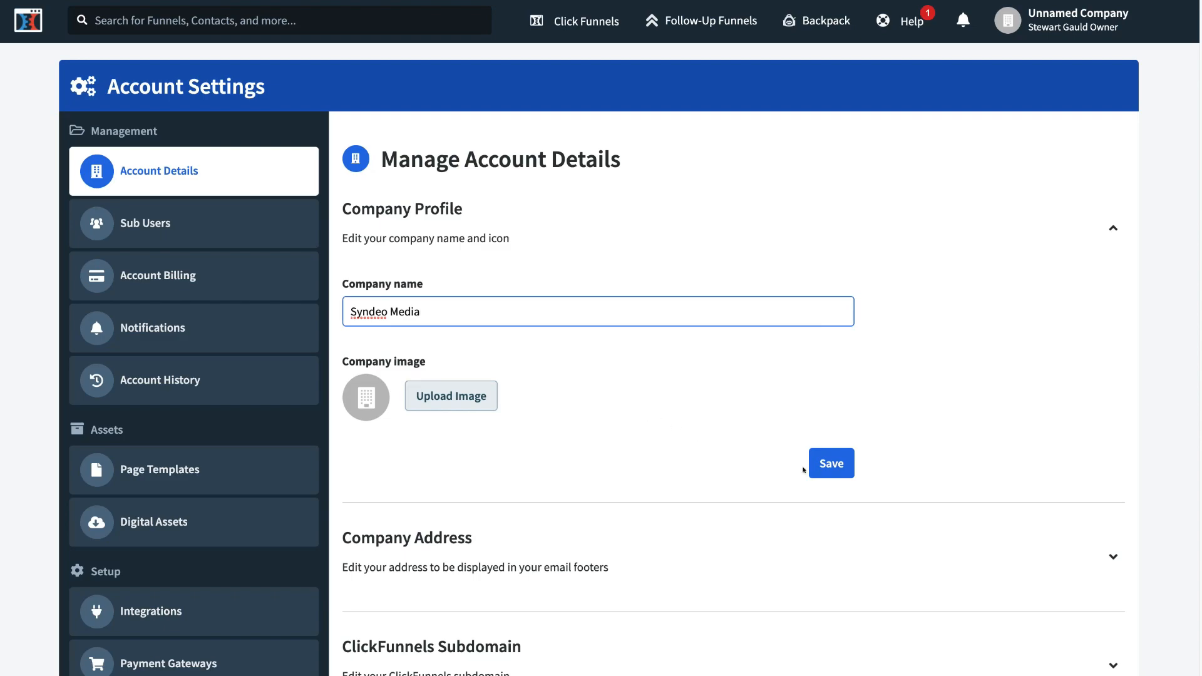
- Save the company name Syndeo Media in the company profile and expand the company address section
{"action": "left_click", "coordinate": [820, 467]}
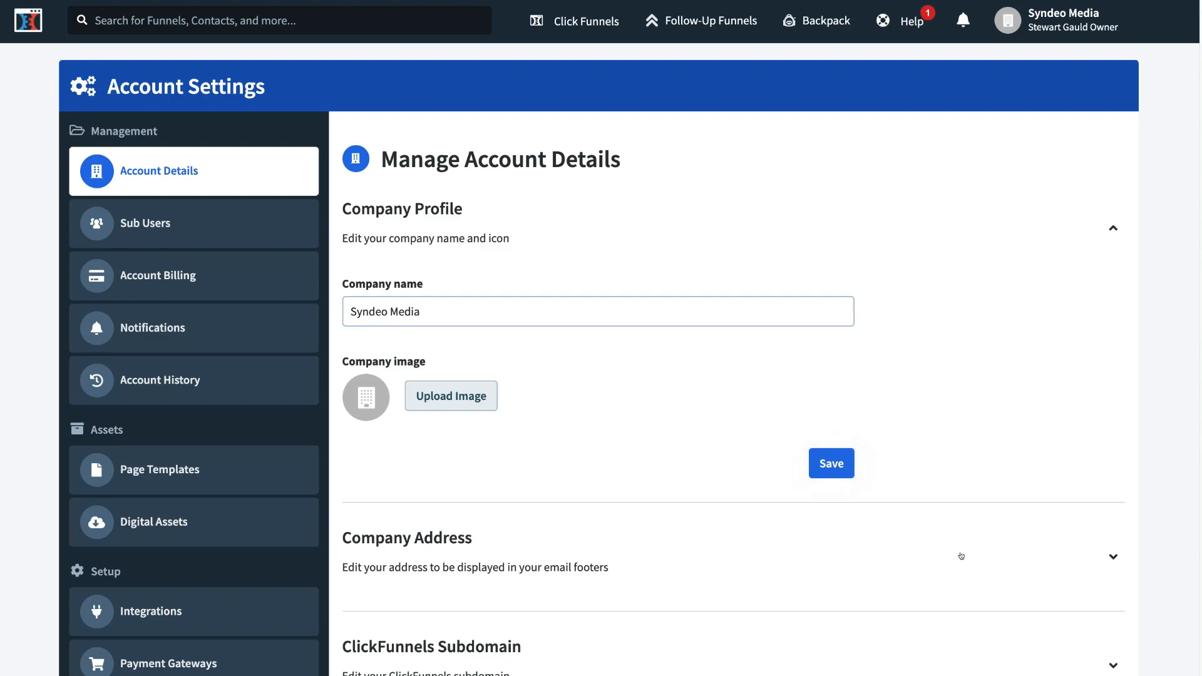
{"action": "scroll", "coordinate": [962, 552], "scroll_direction": "down", "scroll_amount": 7}
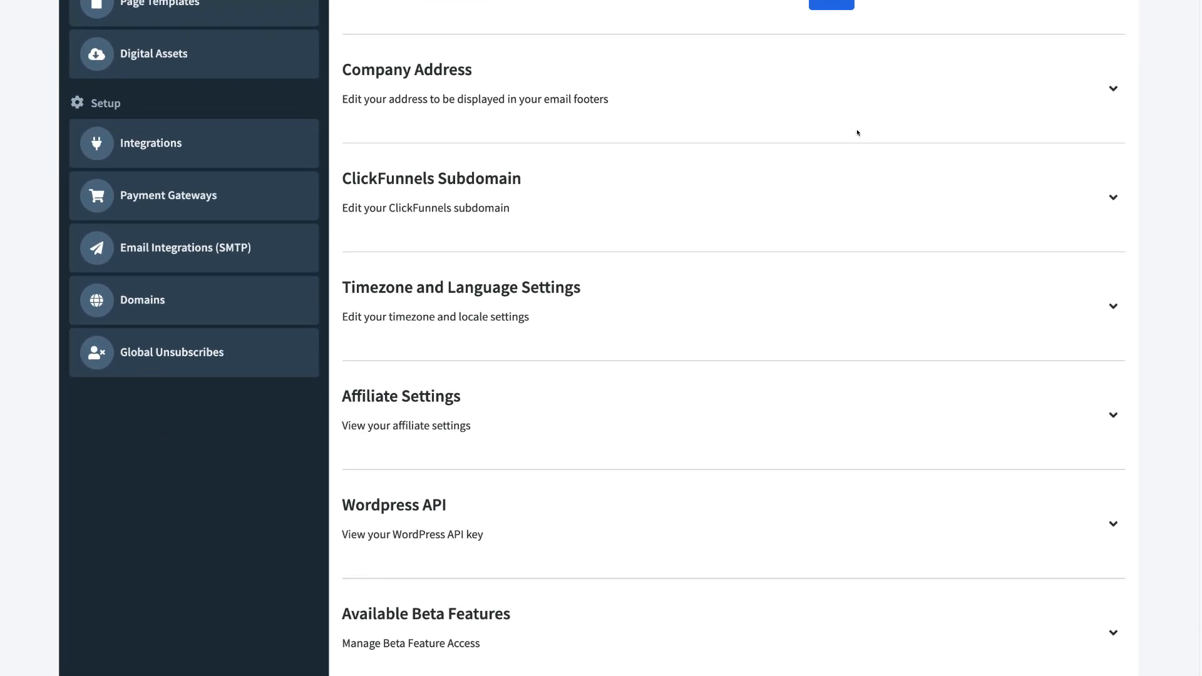
{"action": "left_click", "coordinate": [857, 133]}
{"action": "scroll", "coordinate": [891, 276], "scroll_direction": "up", "scroll_amount": 2}
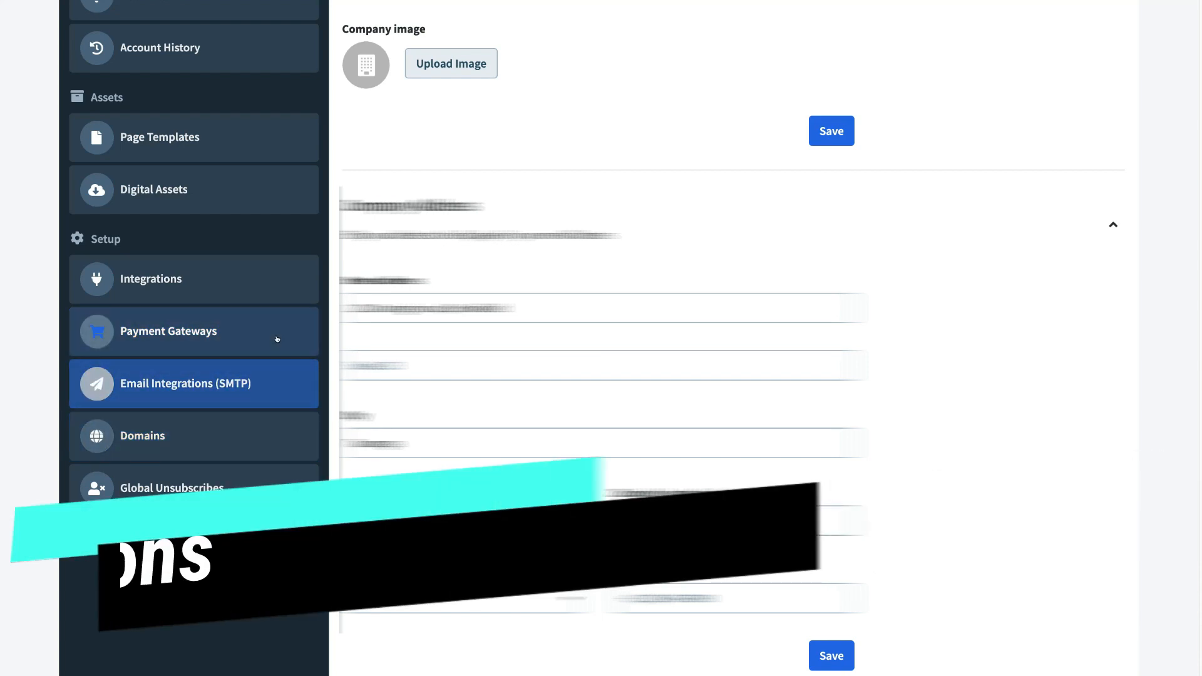
- Start adding a new API integration and browse the available services
{"action": "left_click", "coordinate": [213, 289]}
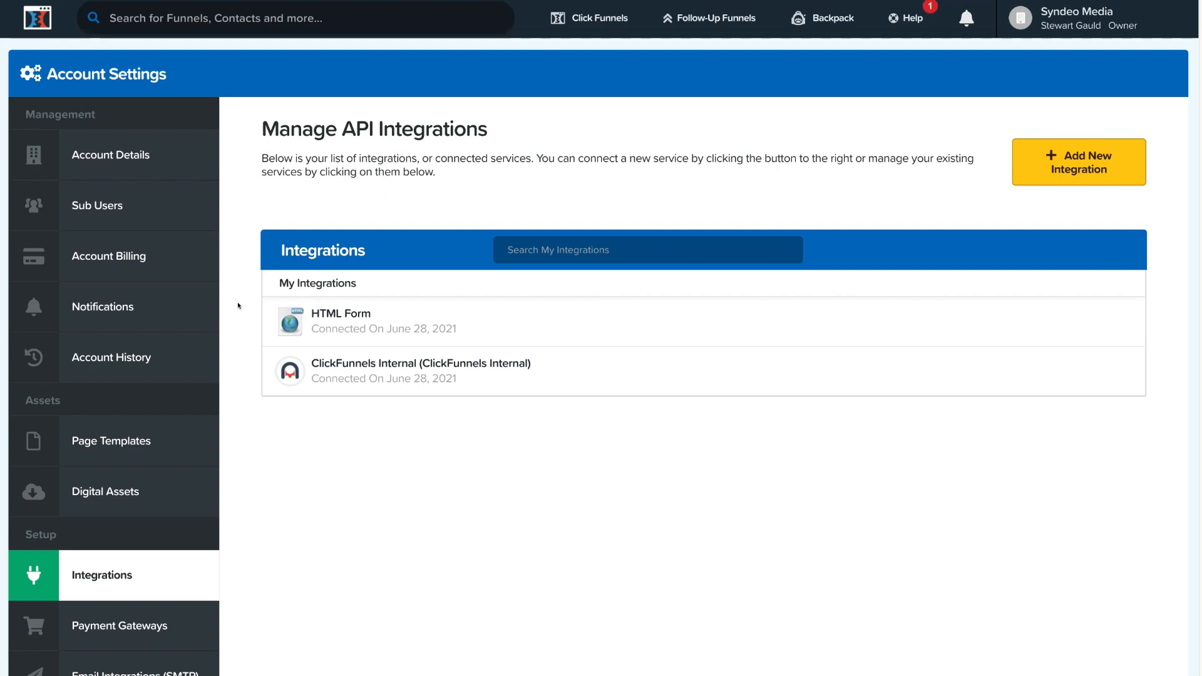
{"action": "left_click", "coordinate": [1042, 177]}
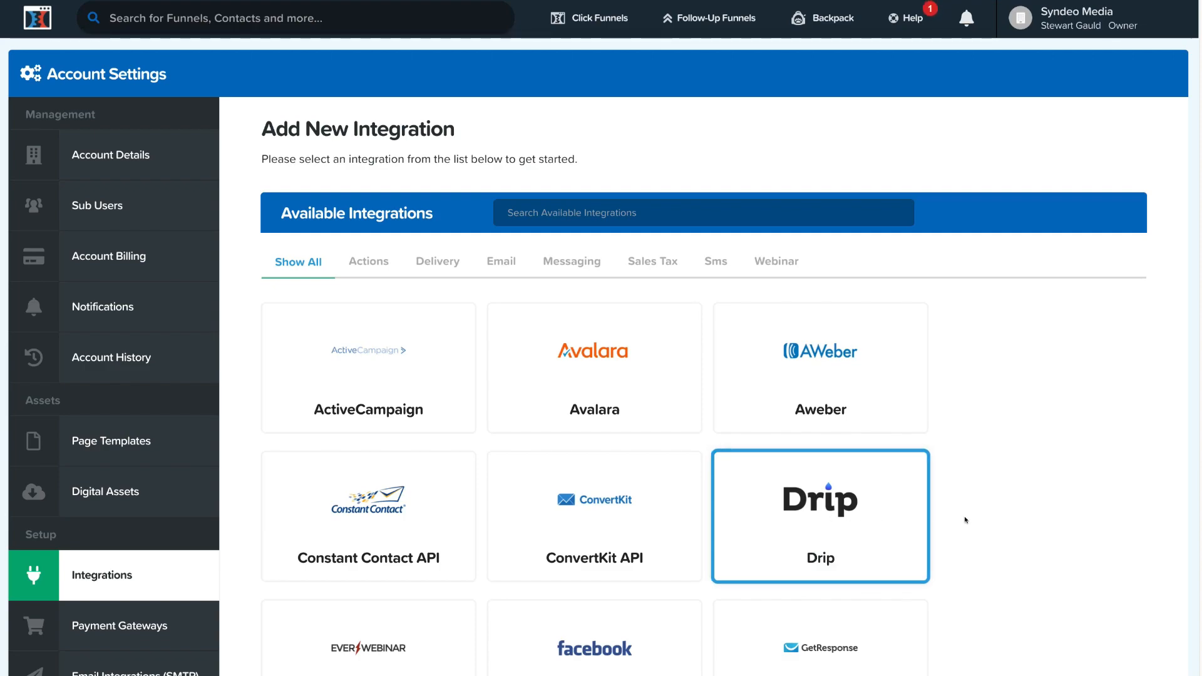
{"action": "scroll", "coordinate": [966, 517], "scroll_direction": "down", "scroll_amount": 2}
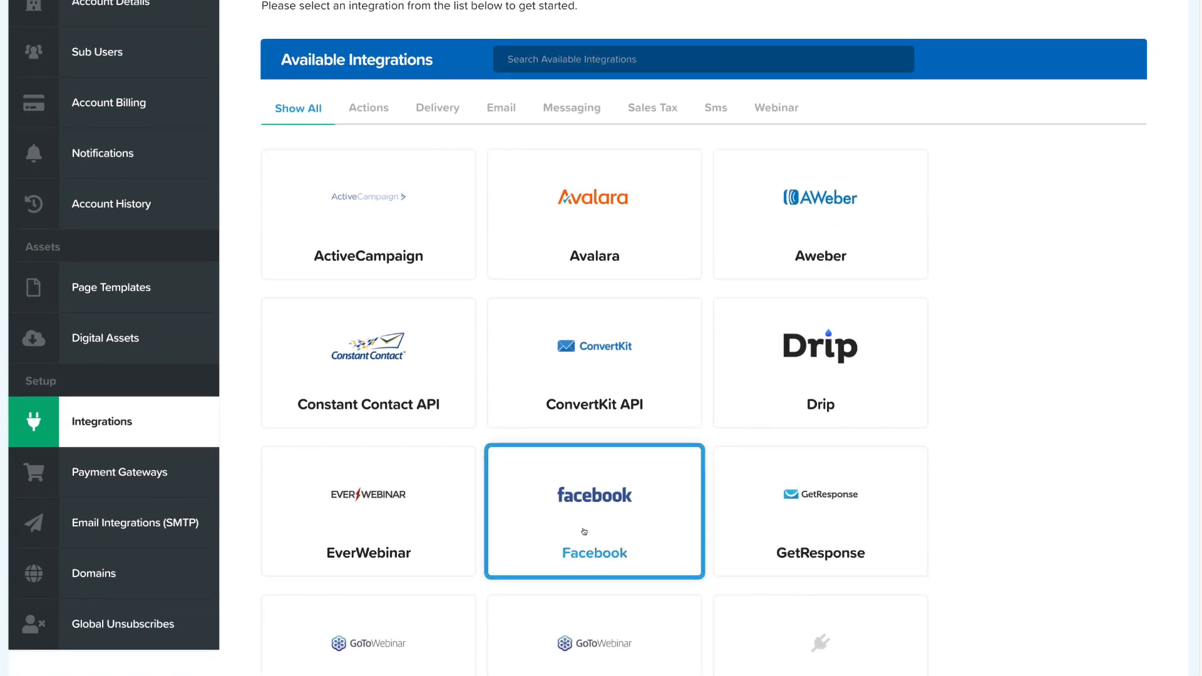
{"action": "scroll", "coordinate": [979, 503], "scroll_direction": "down", "scroll_amount": 5}
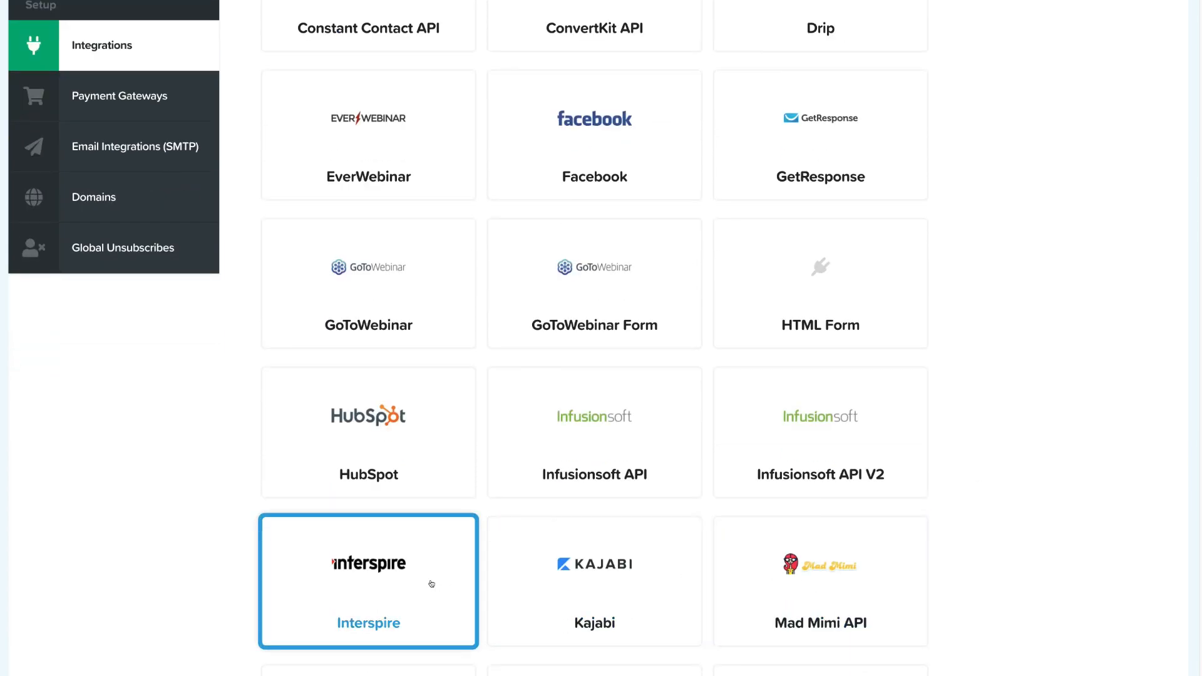
{"action": "scroll", "coordinate": [432, 583], "scroll_direction": "down", "scroll_amount": 4}
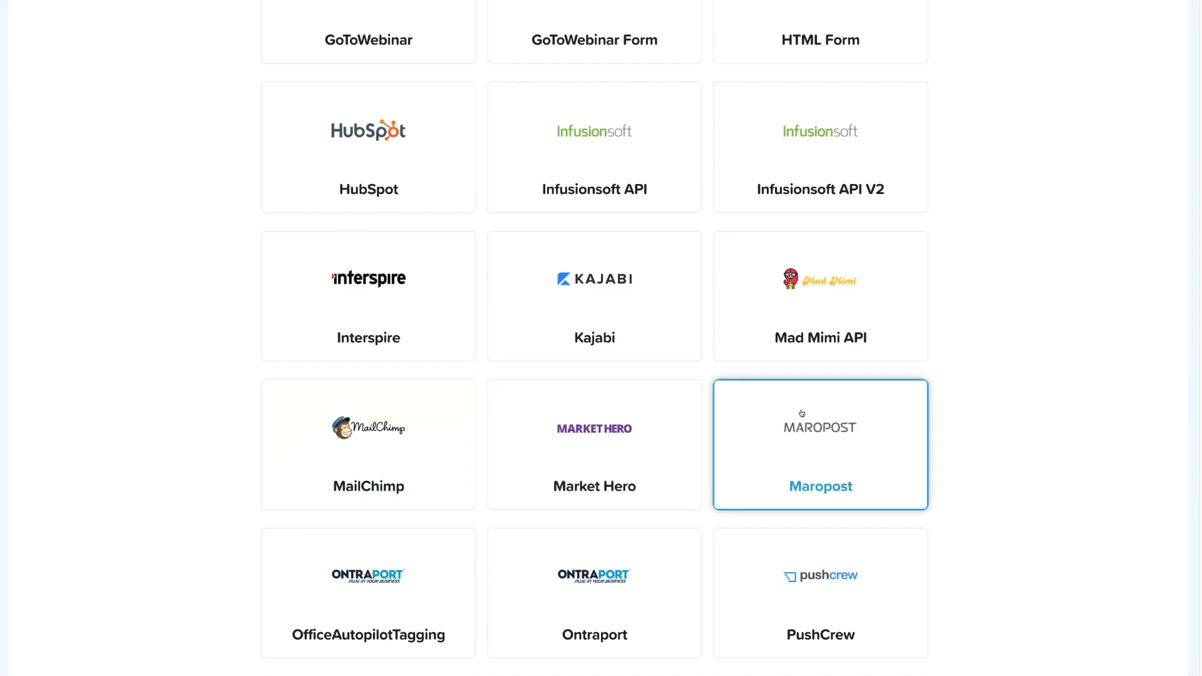
{"action": "scroll", "coordinate": [800, 413], "scroll_direction": "up", "scroll_amount": 10}
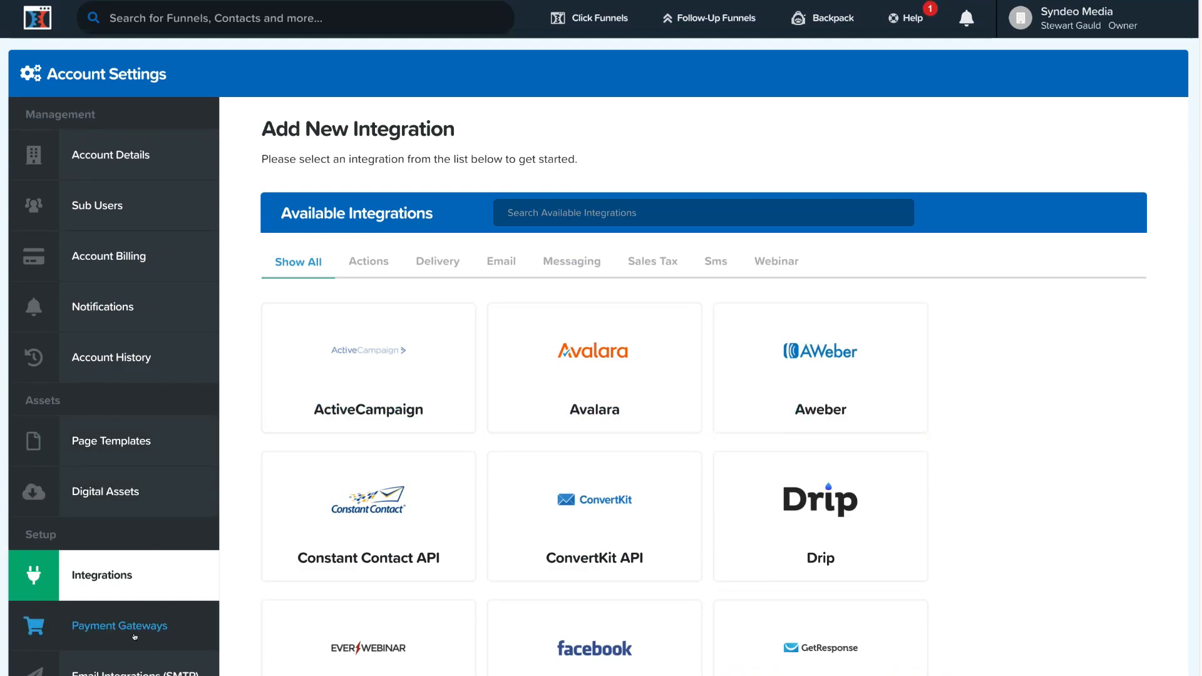
- Start adding a new payment gateway to examine the available providers
{"action": "left_click", "coordinate": [174, 630]}
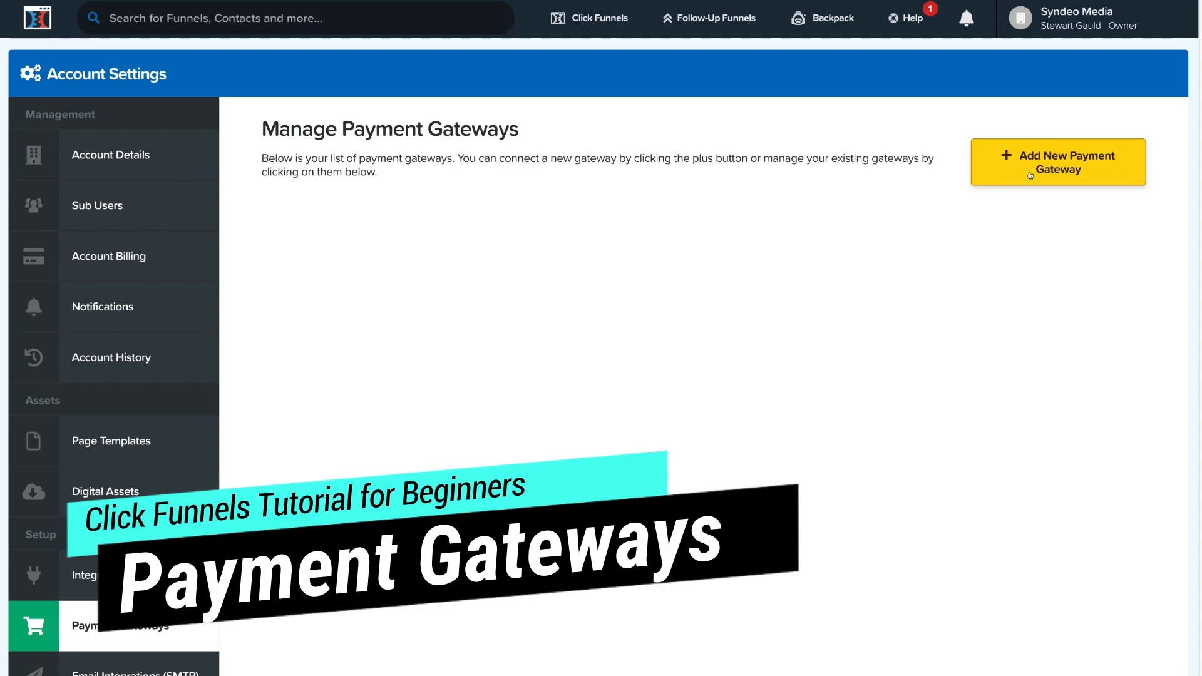
{"action": "left_click", "coordinate": [1094, 170]}
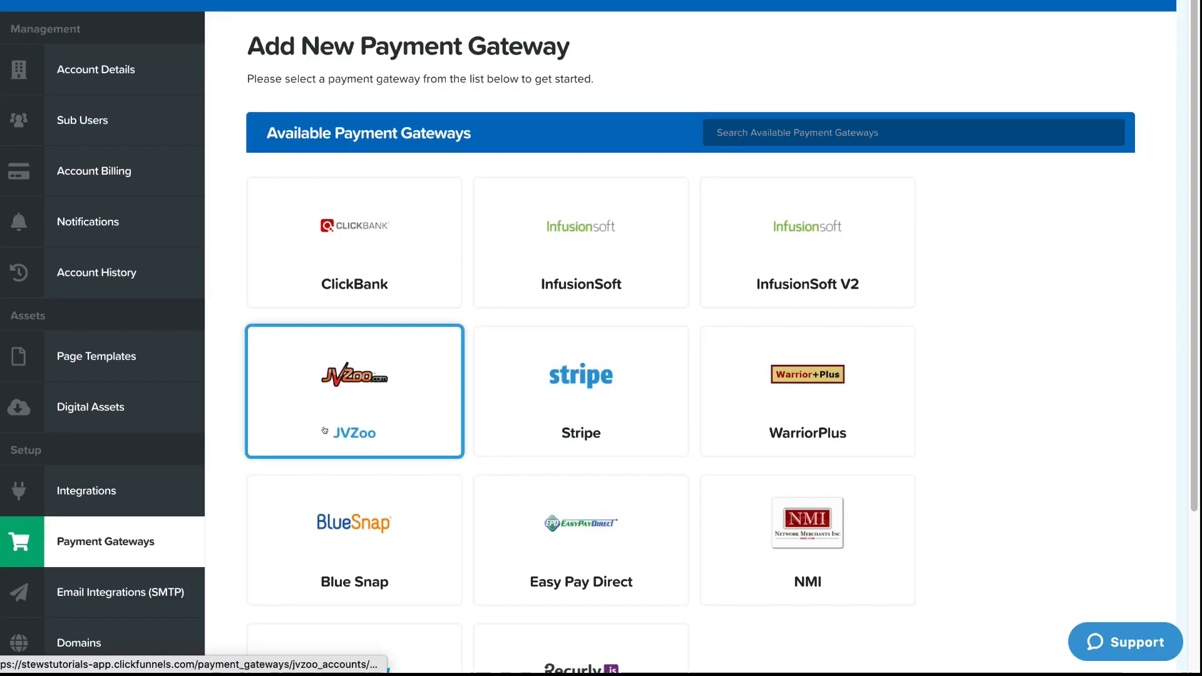
- Start adding a new domain and examine the options for registering one or using an existing domain
{"action": "left_click", "coordinate": [126, 633]}
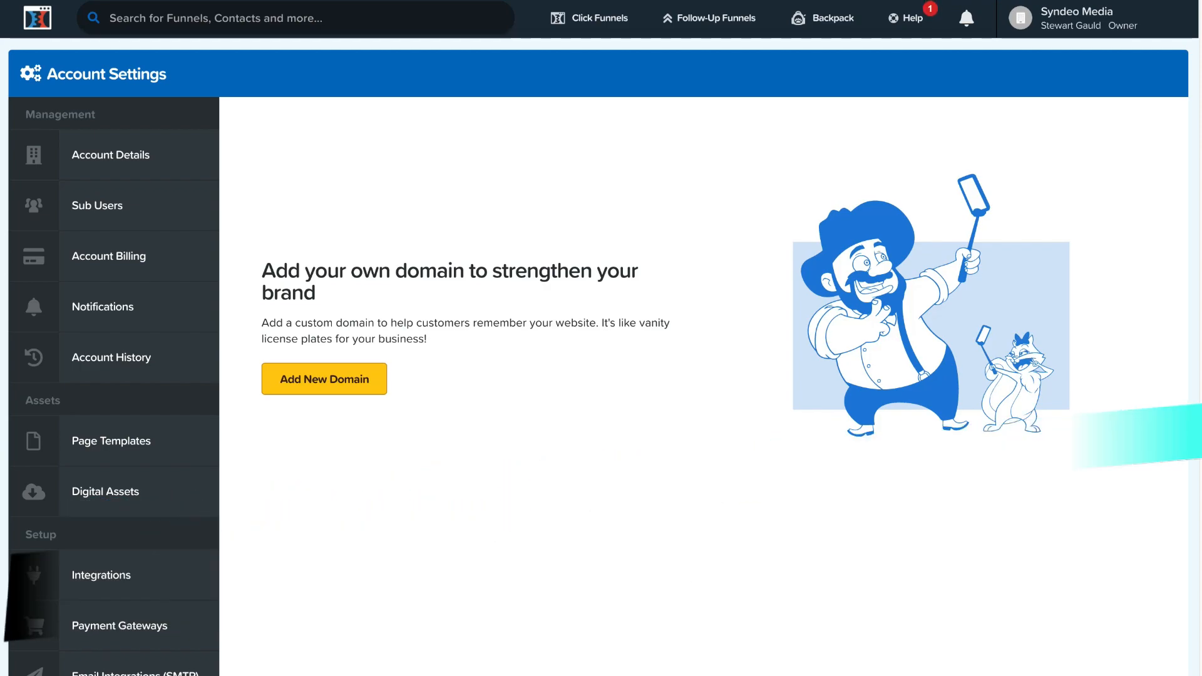
{"action": "left_click", "coordinate": [313, 394]}
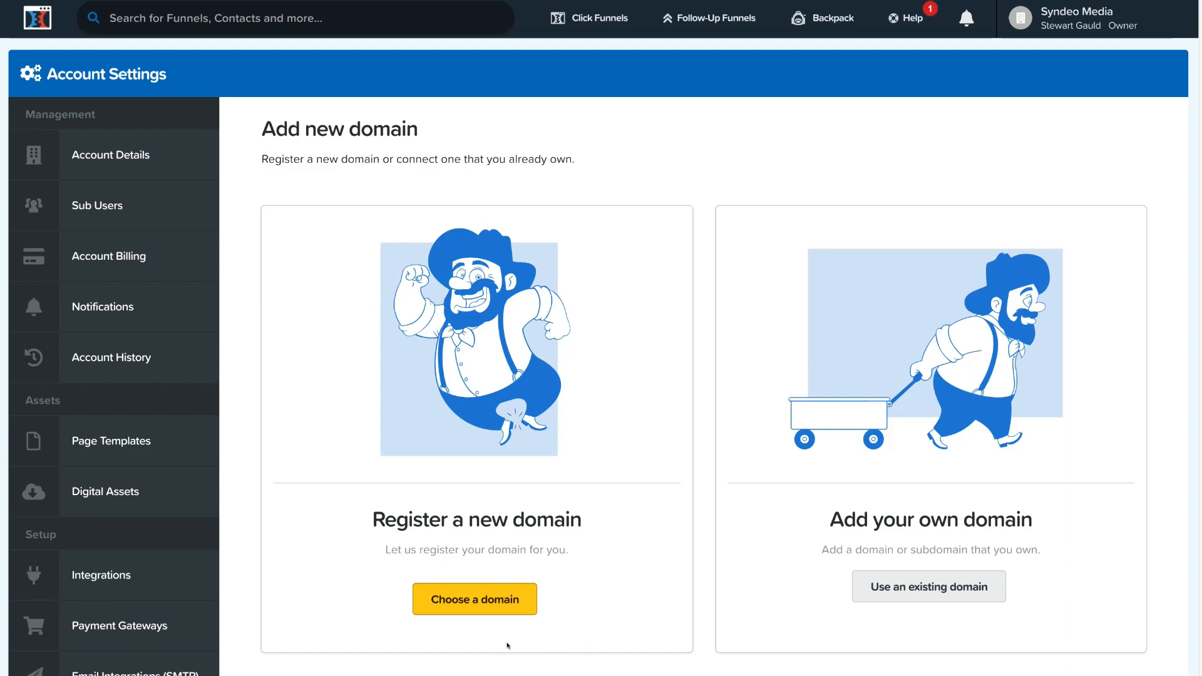
{"action": "left_click", "coordinate": [899, 600]}
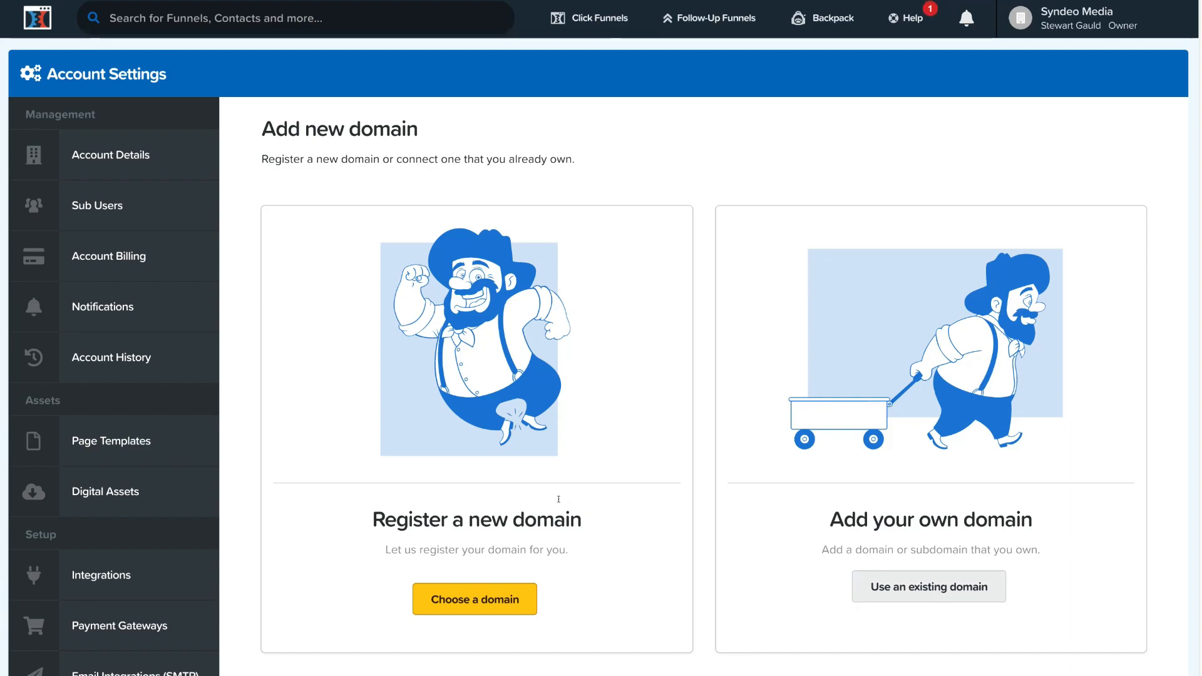
- From the dashboard, build a product-selling Sales Funnel named Small Business Marketing Guide without a group tag
{"action": "left_click", "coordinate": [34, 19]}
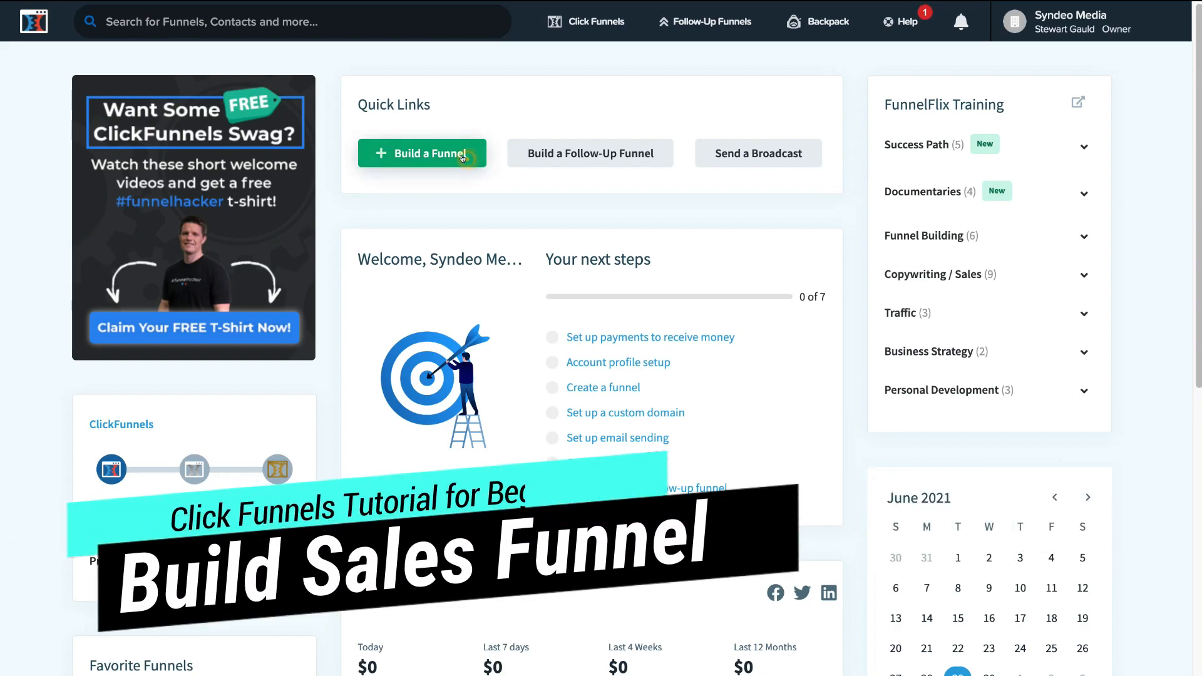
{"action": "left_click", "coordinate": [462, 158]}
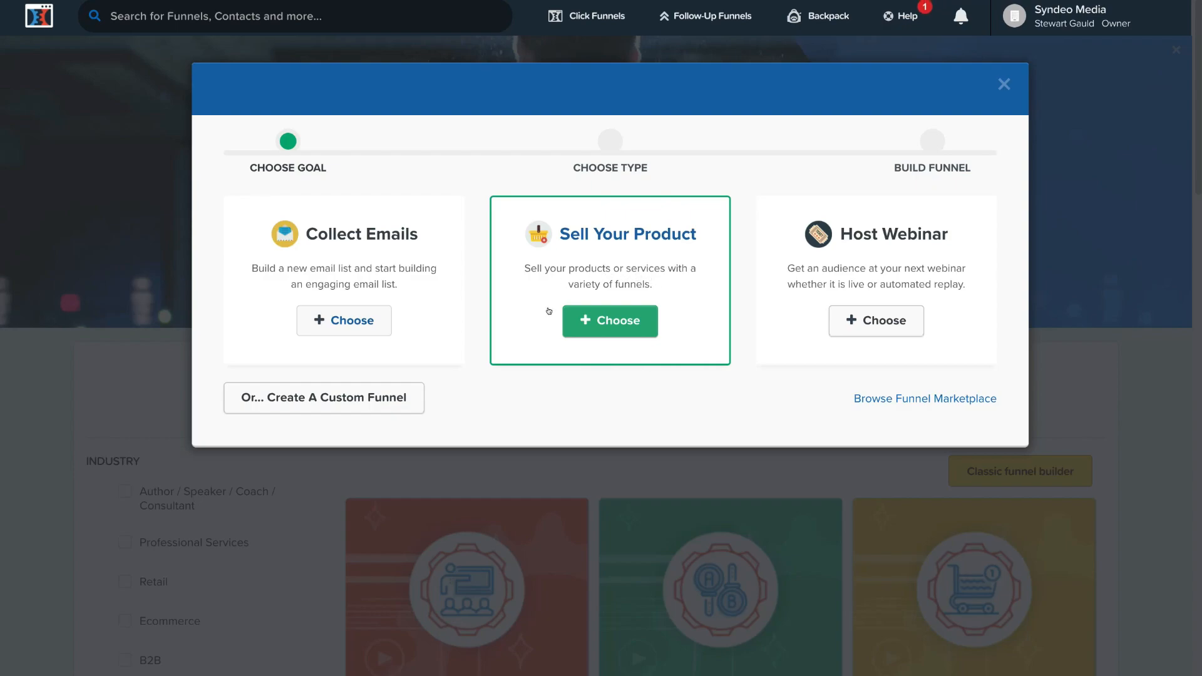
{"action": "left_click", "coordinate": [614, 327]}
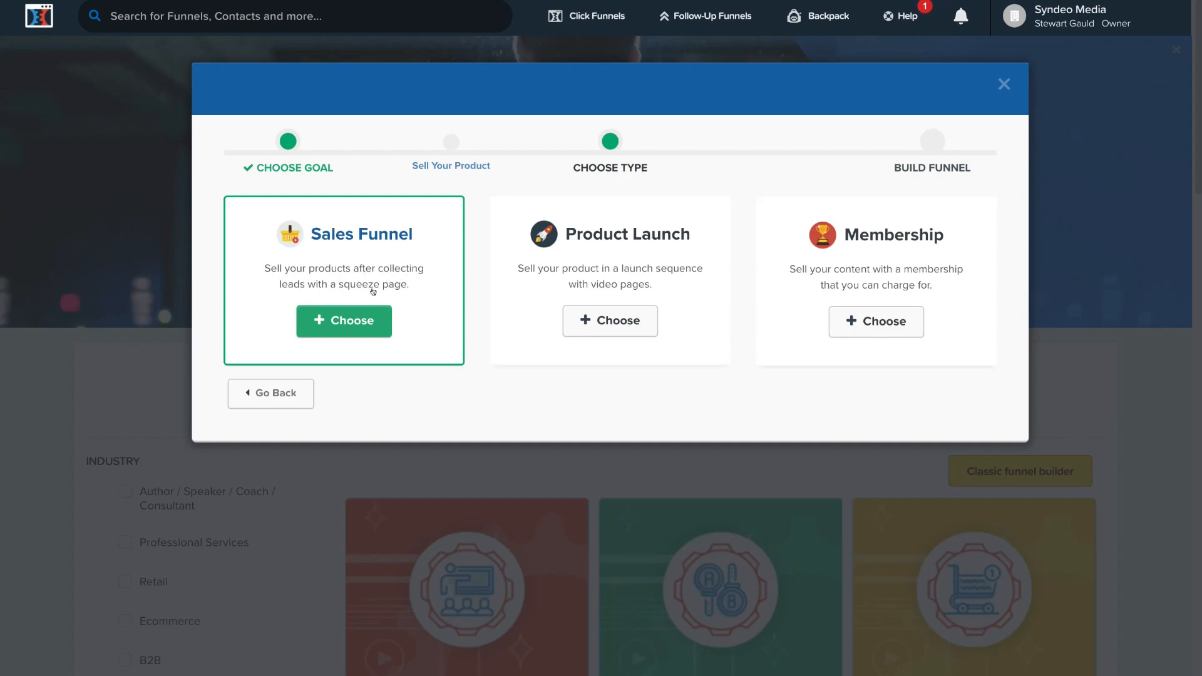
{"action": "left_click", "coordinate": [343, 323]}
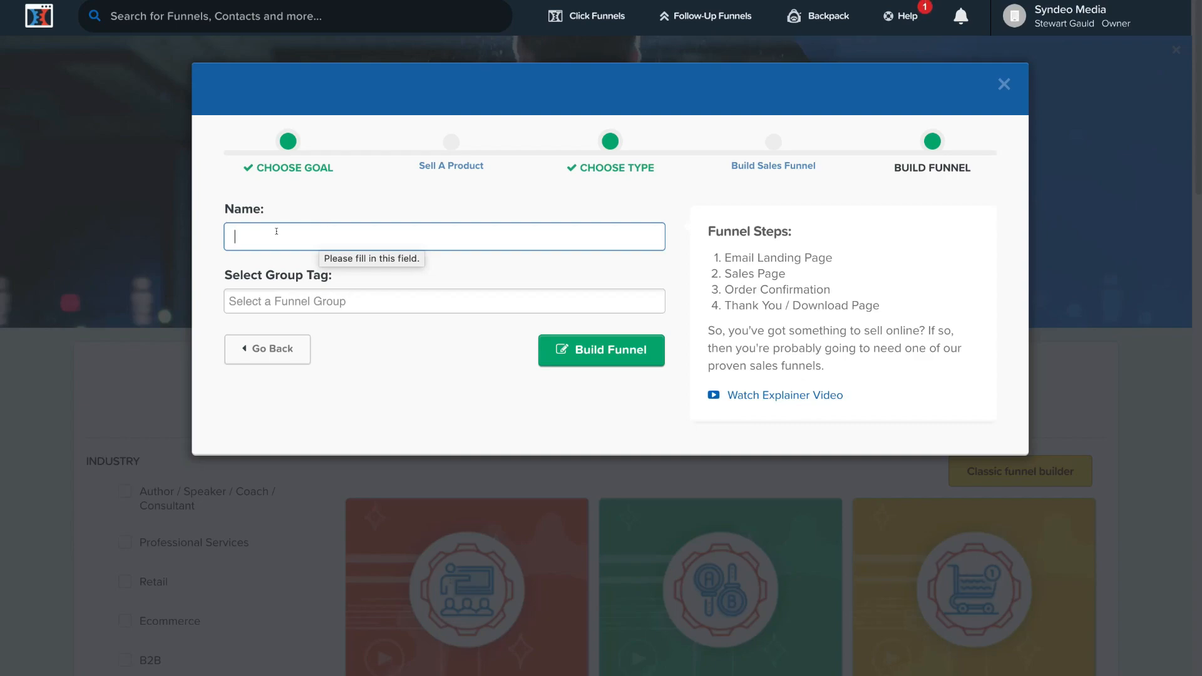
{"action": "type", "text": "Small Business Marketing Guide"}
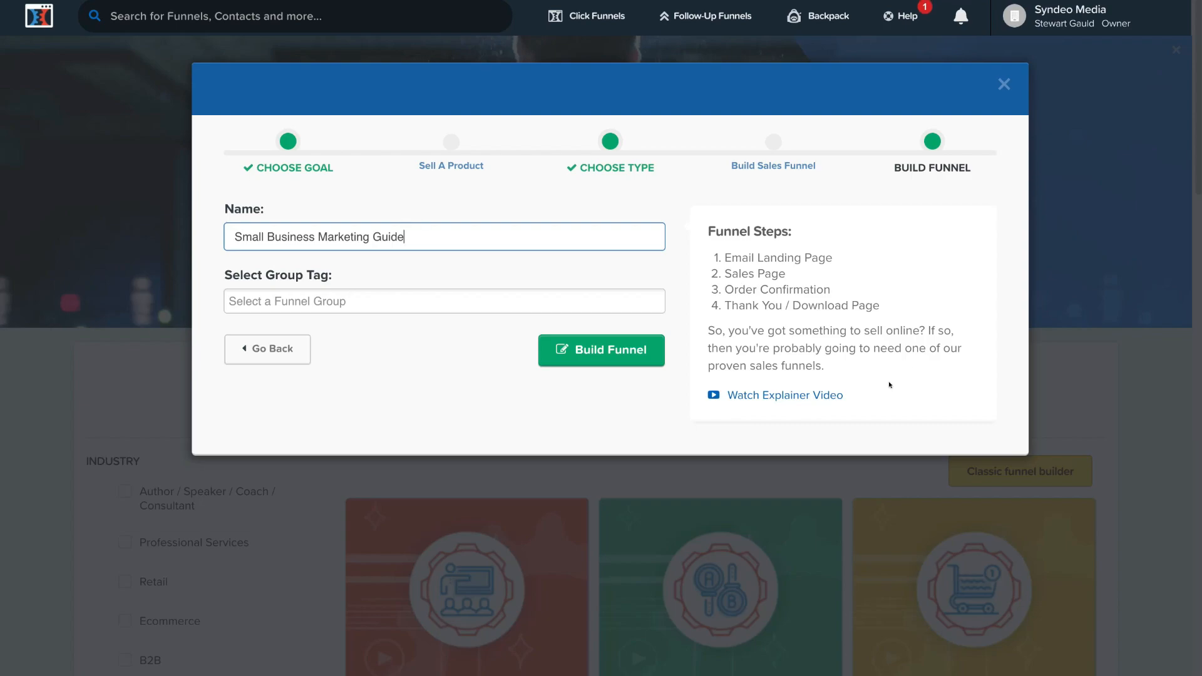
{"action": "left_click", "coordinate": [609, 354]}
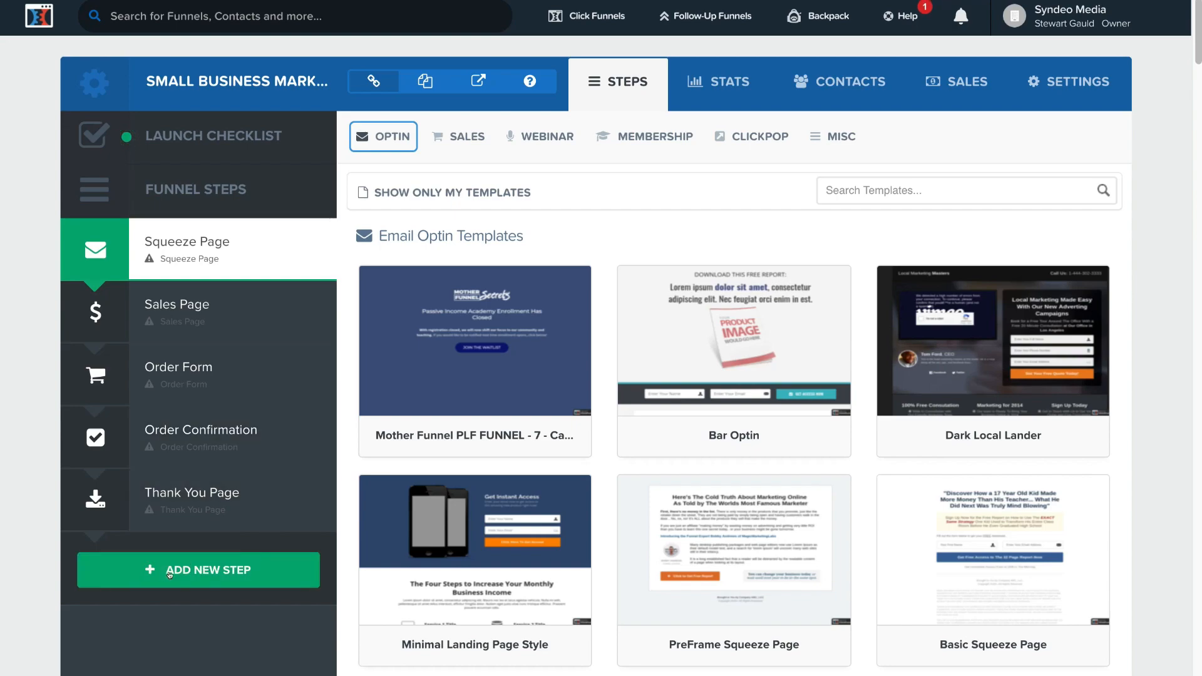
- Apply the Dark Local Lander optin template to the funnel's Squeeze Page step
{"action": "mouse_move", "coordinate": [304, 447]}
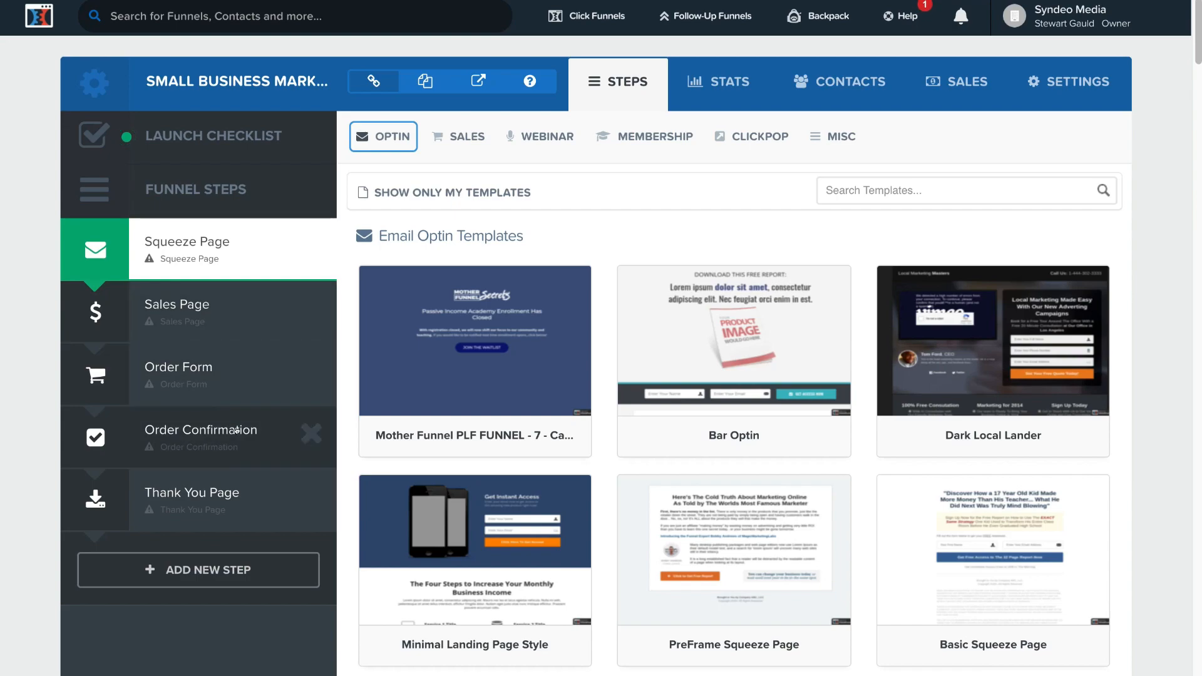
{"action": "mouse_move", "coordinate": [396, 339]}
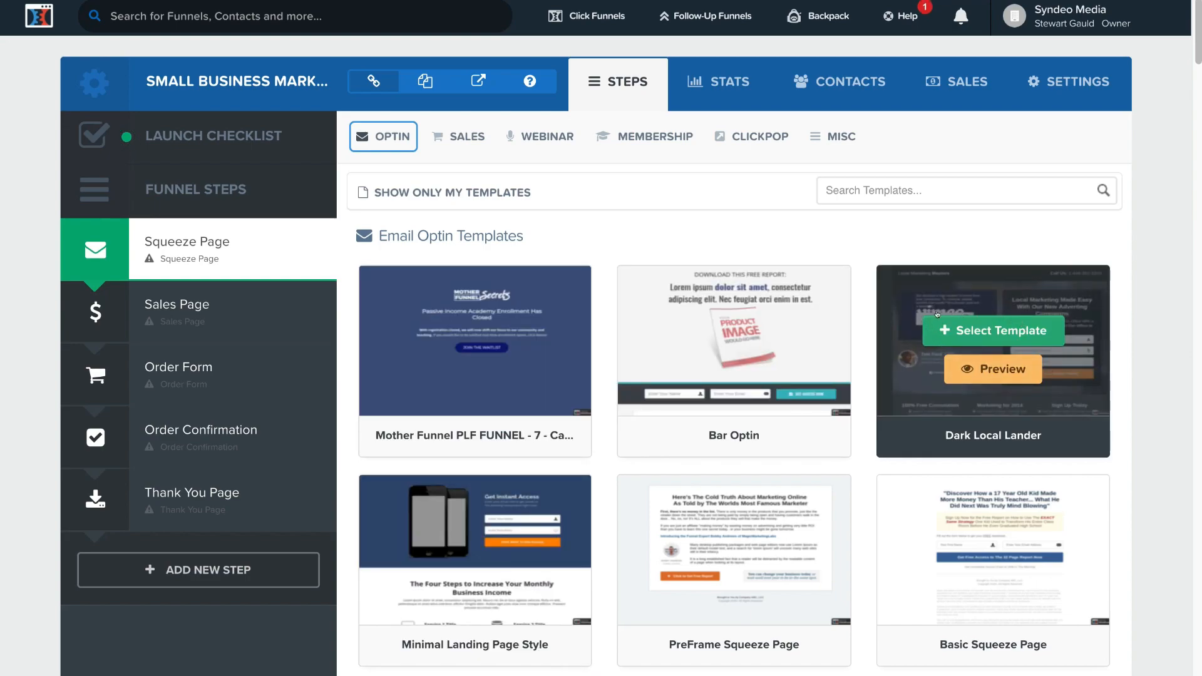
{"action": "left_click", "coordinate": [979, 331]}
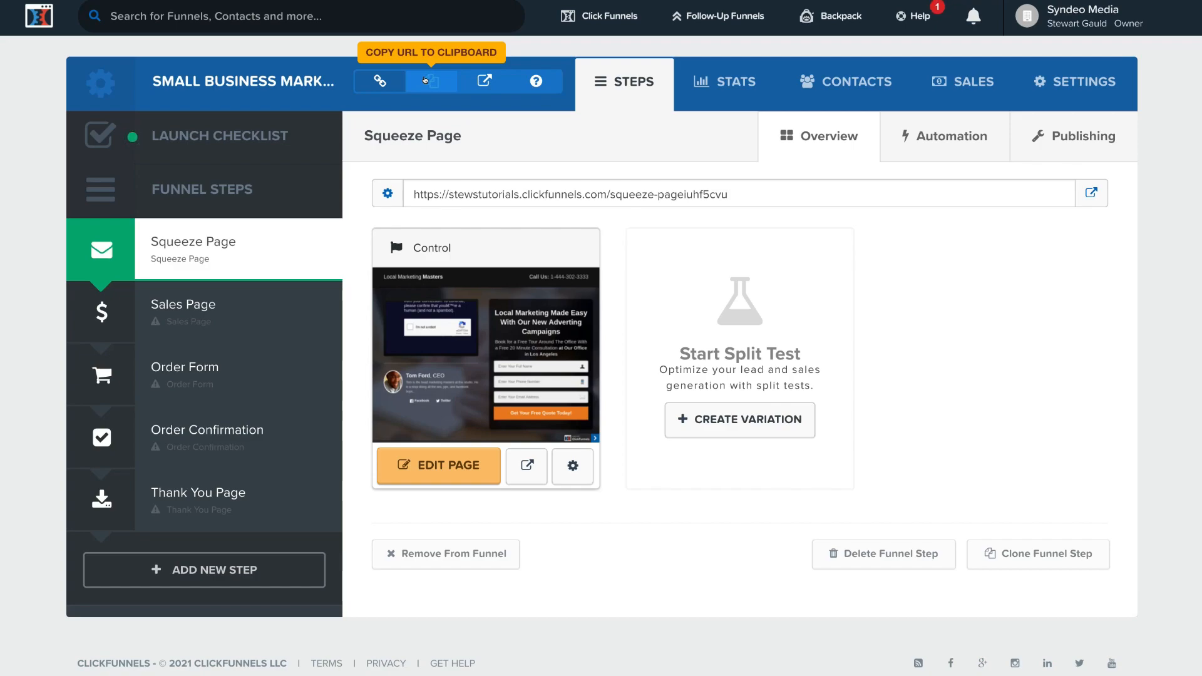
- Preview the live squeeze page and look through its full layout
{"action": "left_click", "coordinate": [473, 88]}
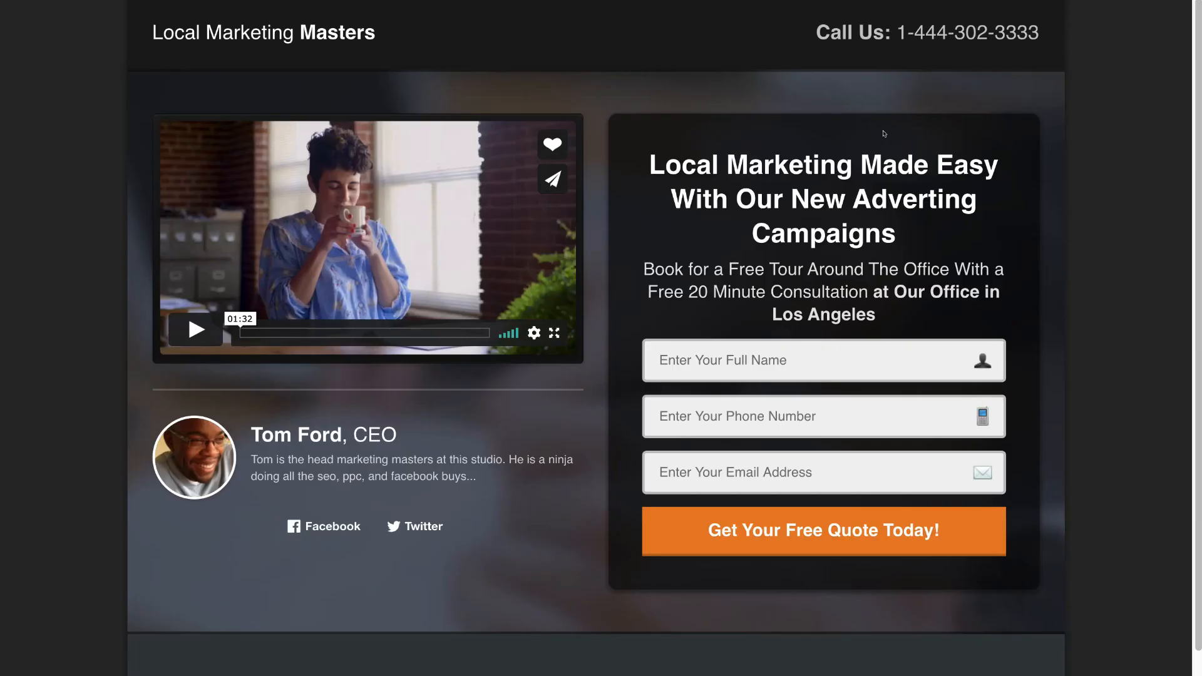
{"action": "scroll", "coordinate": [1071, 250], "scroll_direction": "down", "scroll_amount": 3}
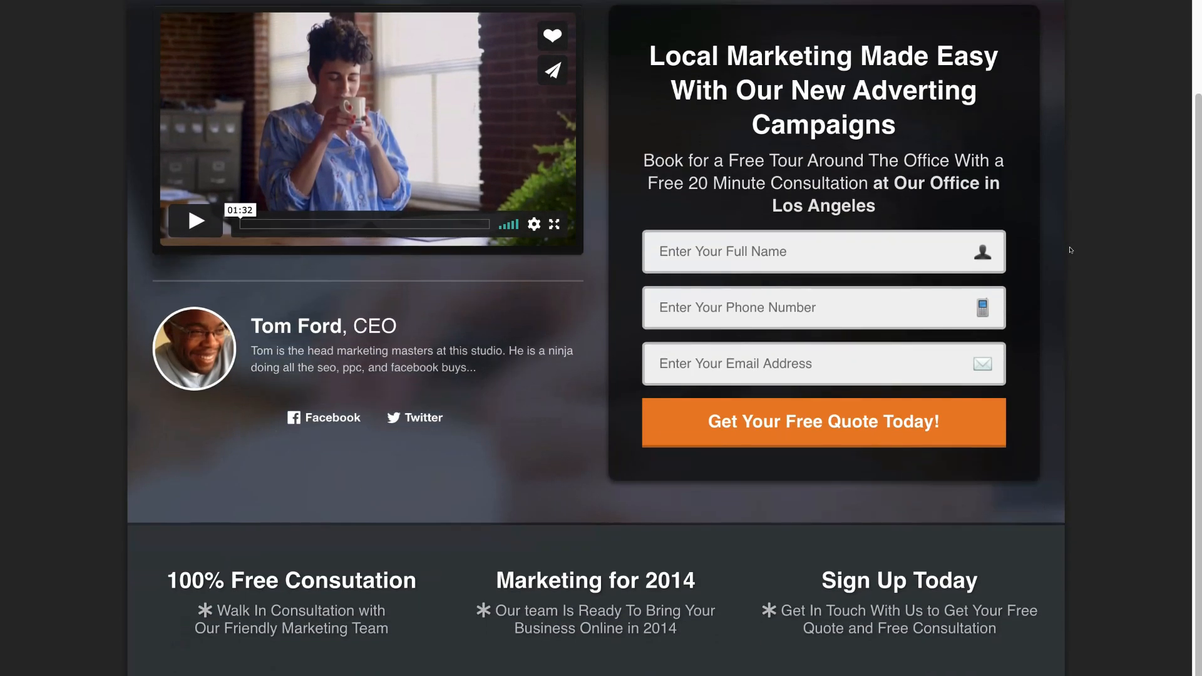
{"action": "scroll", "coordinate": [1070, 250], "scroll_direction": "up", "scroll_amount": 3}
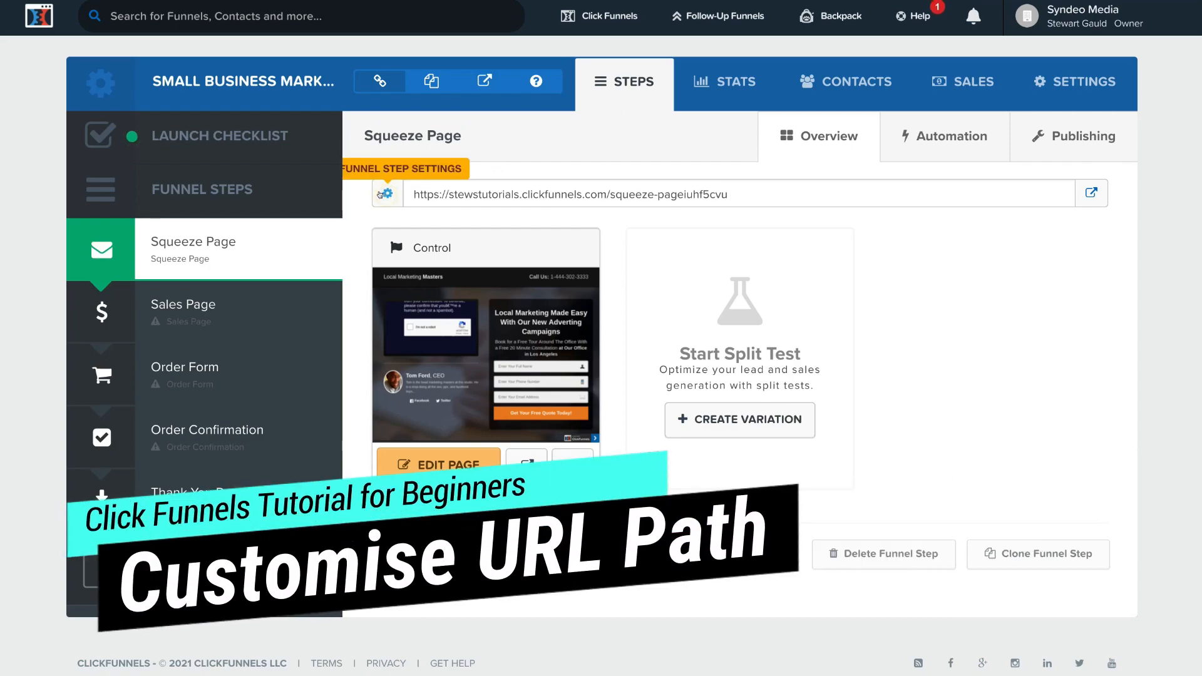
- Set the Squeeze Page step's path to small-business-marketing-guide, update the funnel step and check the path in its URL
{"action": "left_click", "coordinate": [383, 194]}
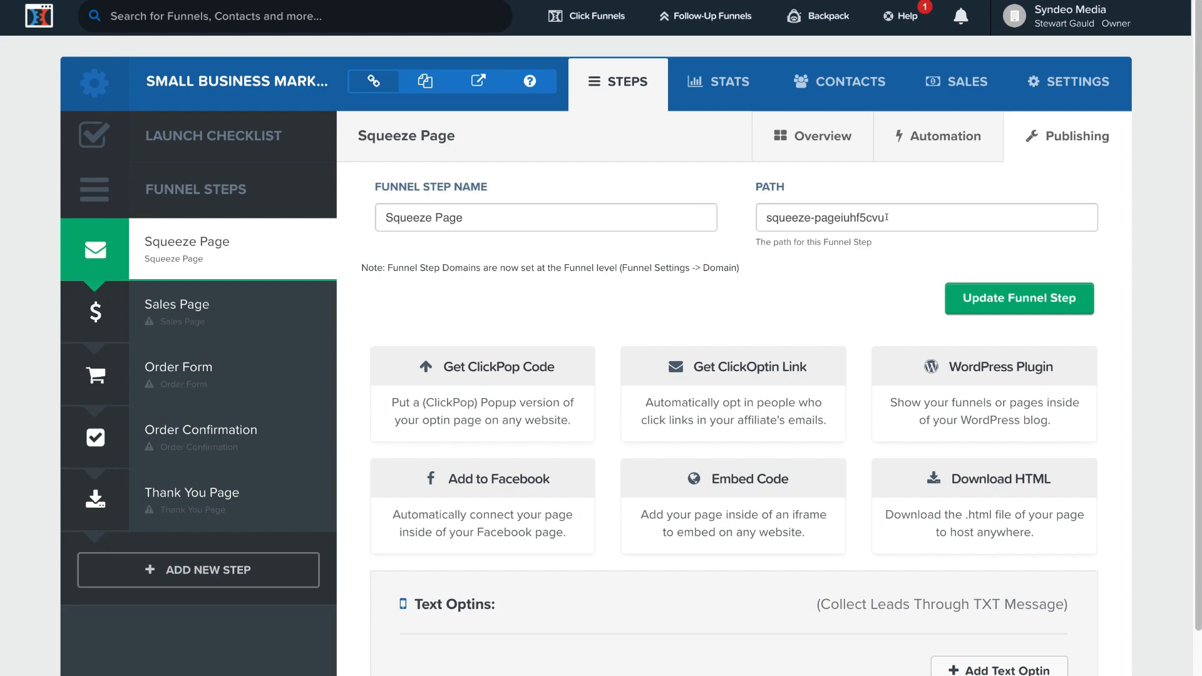
{"action": "left_click", "coordinate": [888, 218]}
{"action": "left_click_drag", "start_coordinate": [886, 217], "coordinate": [765, 220]}
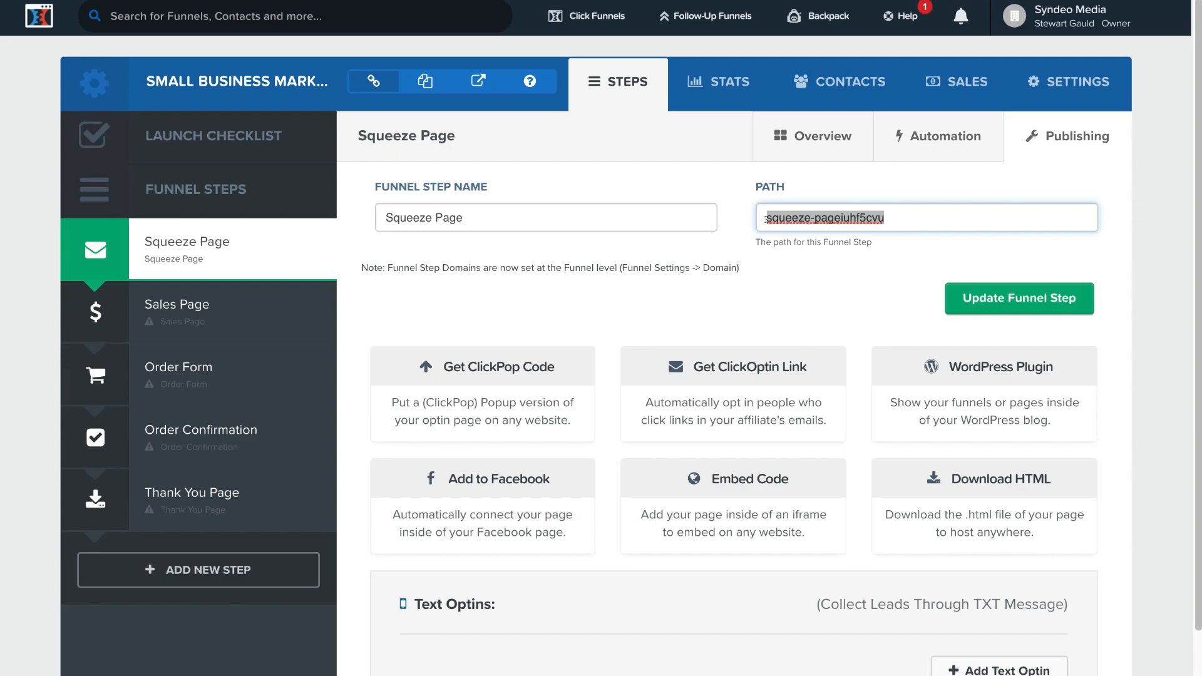
{"action": "type", "text": "small-business-marketing-guide"}
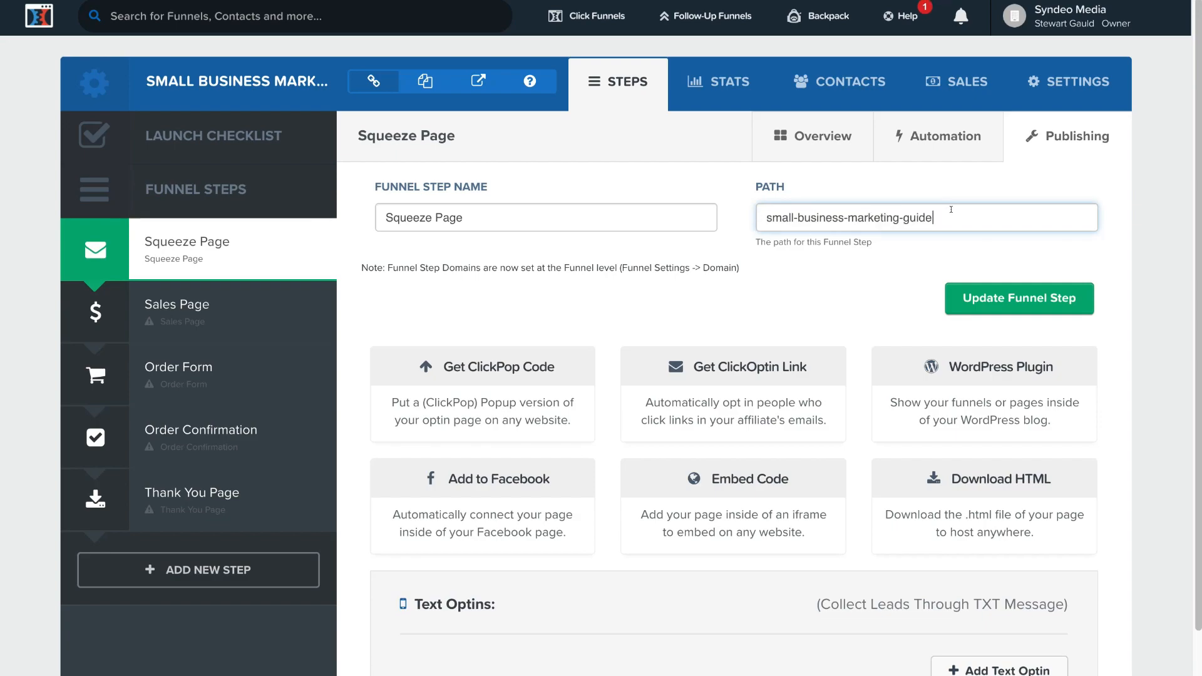
{"action": "left_click", "coordinate": [1020, 301]}
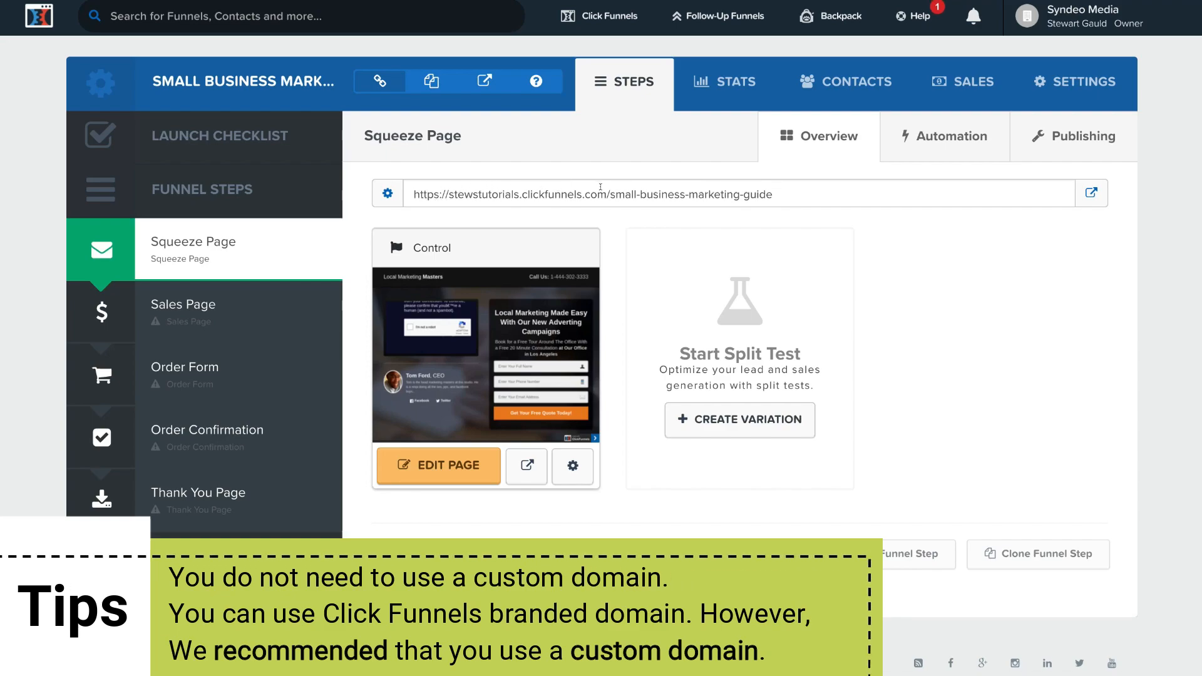
{"action": "left_click_drag", "start_coordinate": [605, 194], "coordinate": [772, 194]}
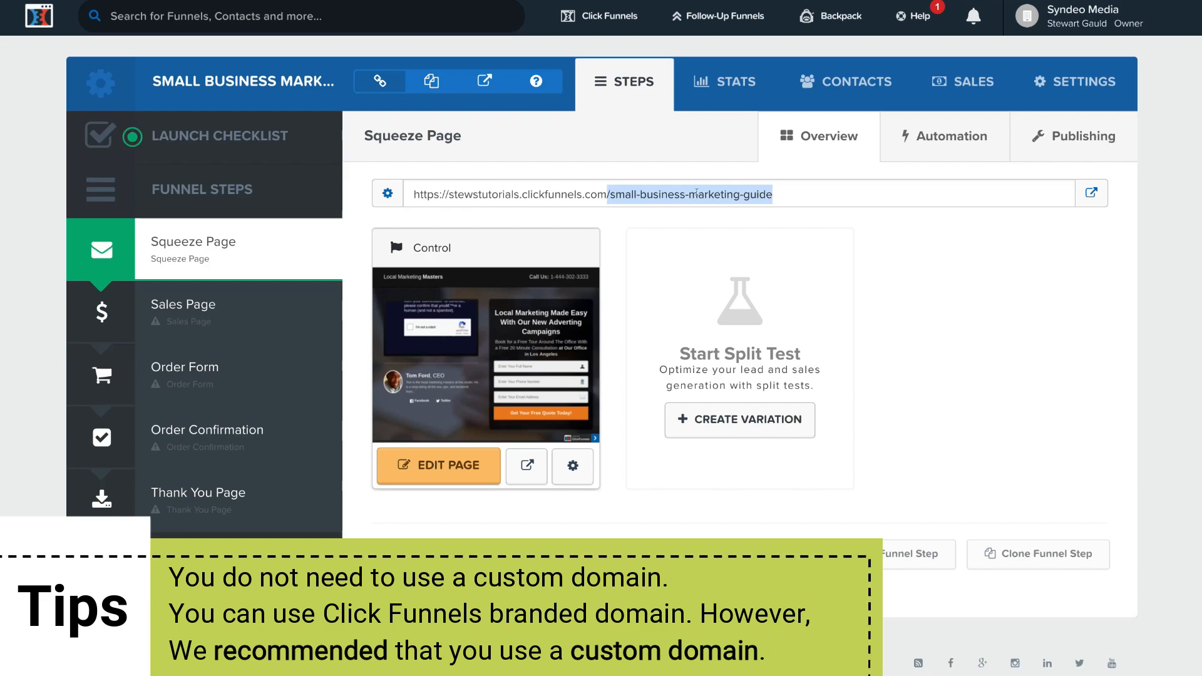
{"action": "left_click", "coordinate": [779, 194]}
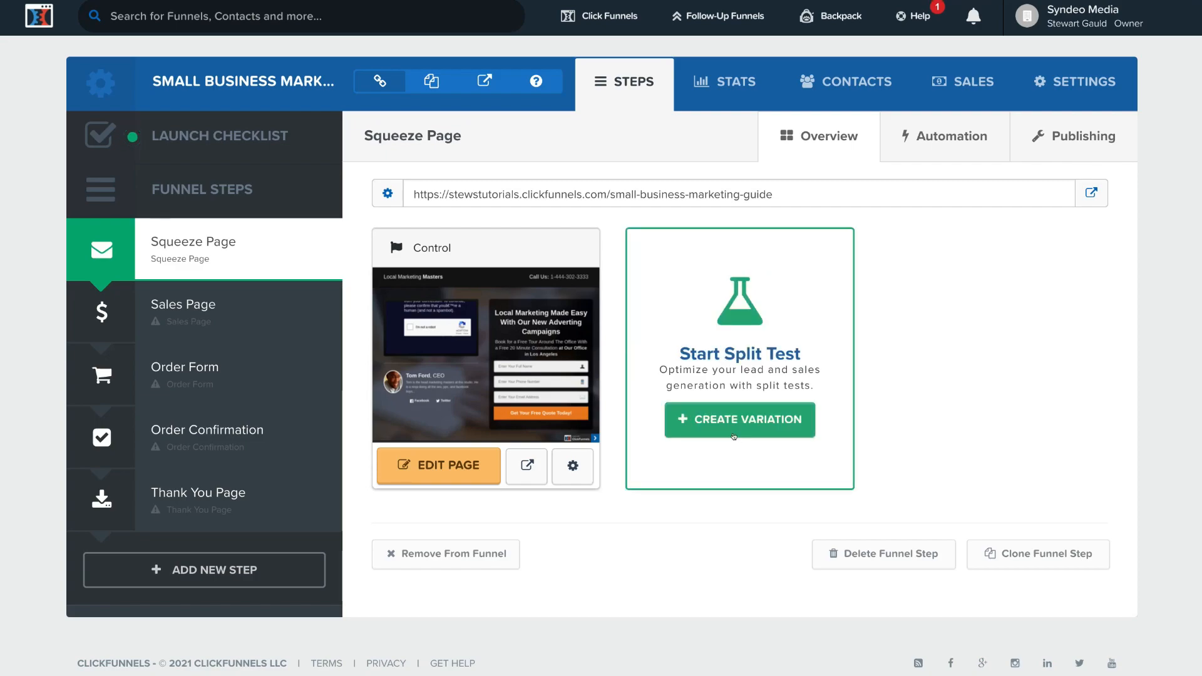
- Create a split test variation of the squeeze page by duplicating the existing page
{"action": "left_click", "coordinate": [747, 420]}
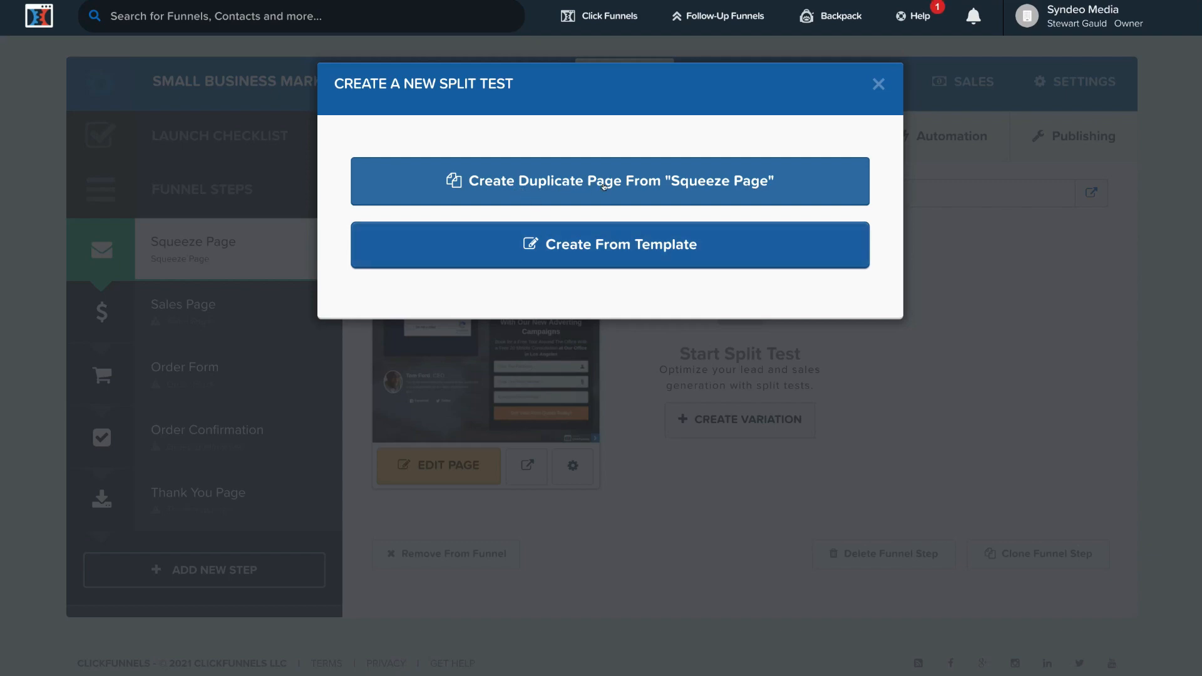
{"action": "left_click", "coordinate": [652, 182]}
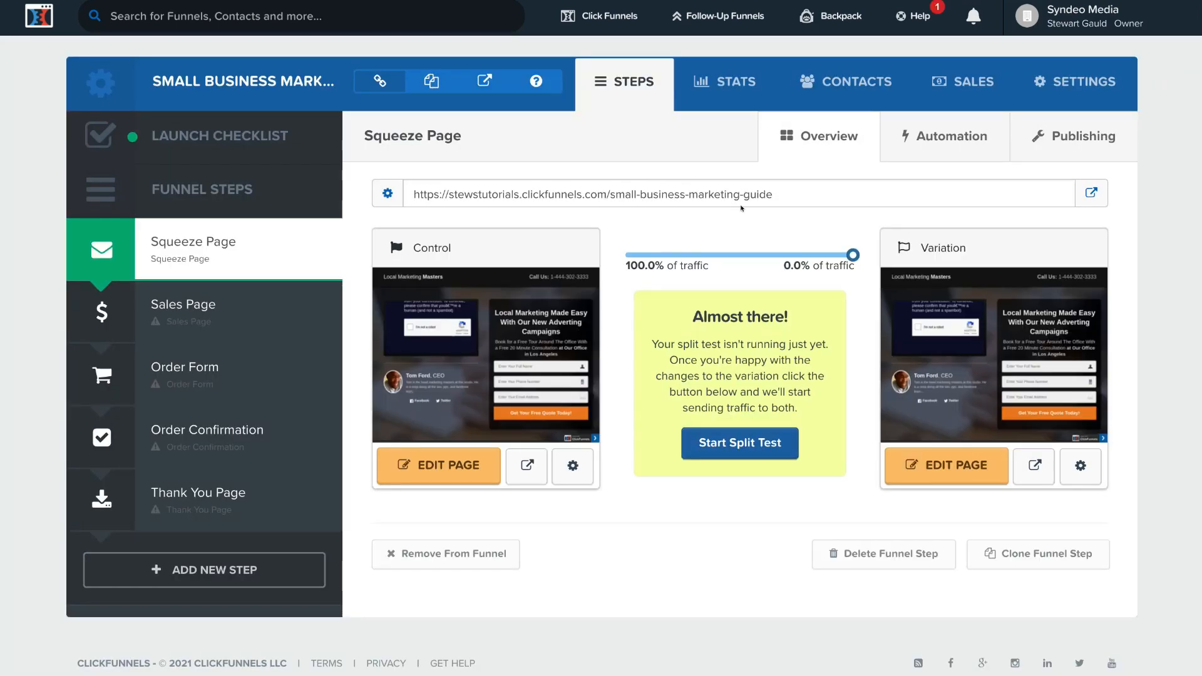
{"action": "mouse_move", "coordinate": [461, 369]}
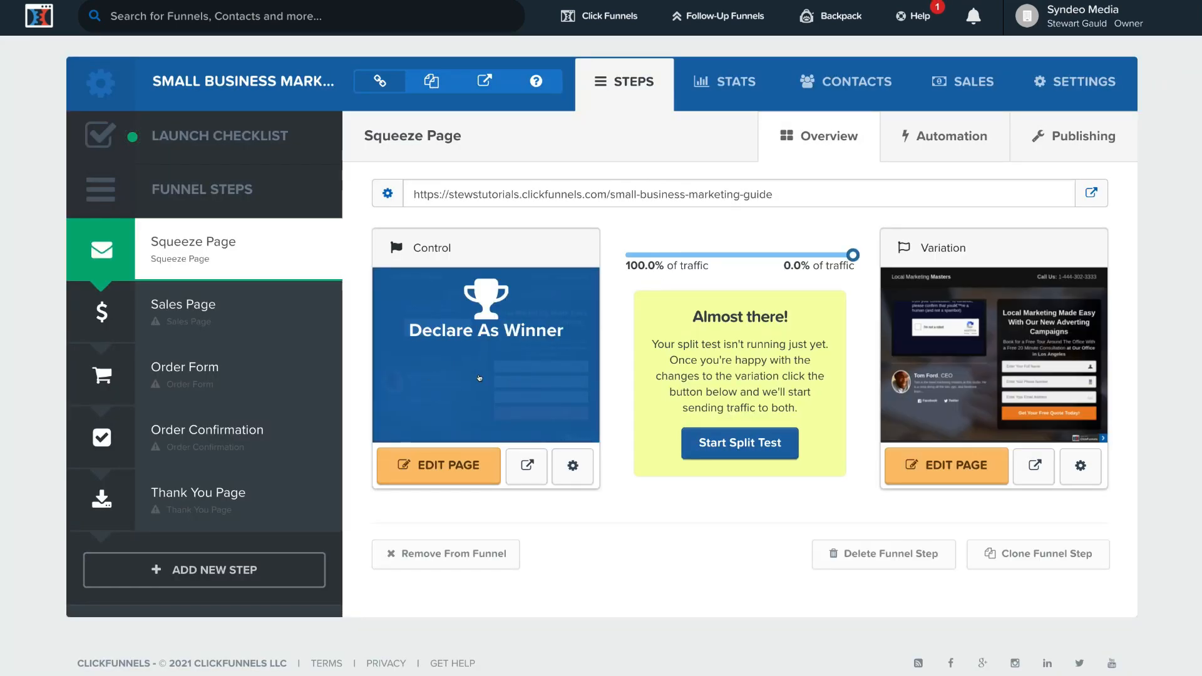
- Split the squeeze page traffic 50/50 between control and variation, check the control page's name and path settings, and apply the changes
{"action": "mouse_move", "coordinate": [895, 304]}
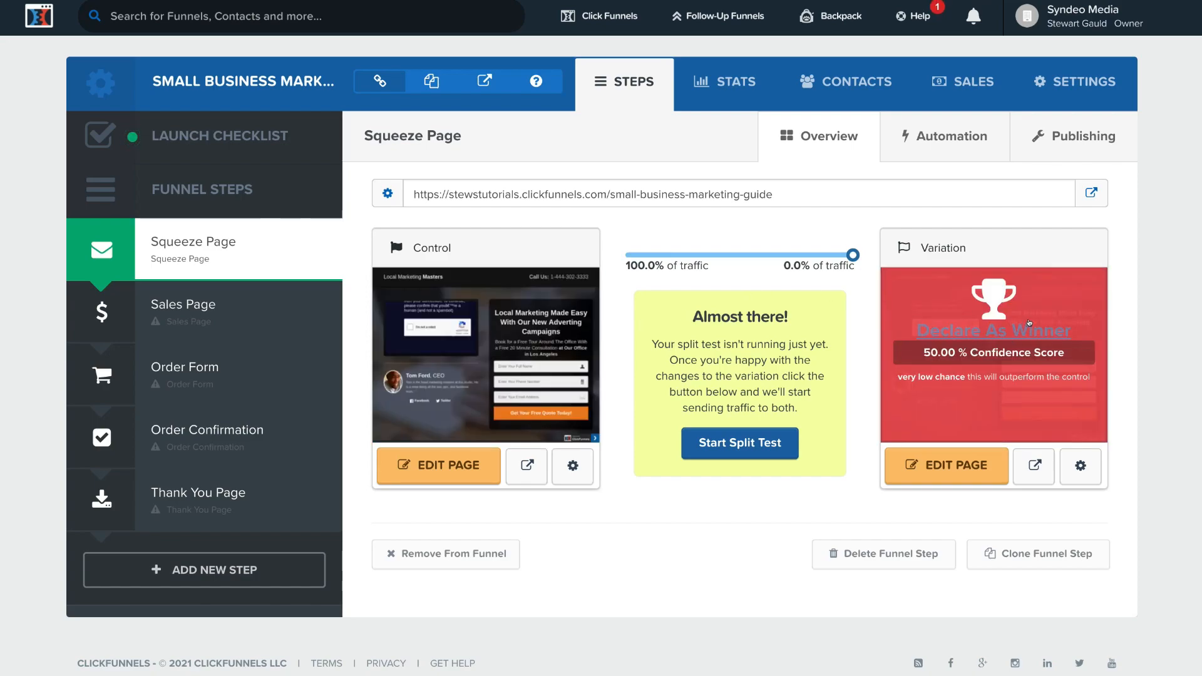
{"action": "left_click_drag", "start_coordinate": [852, 256], "coordinate": [734, 261]}
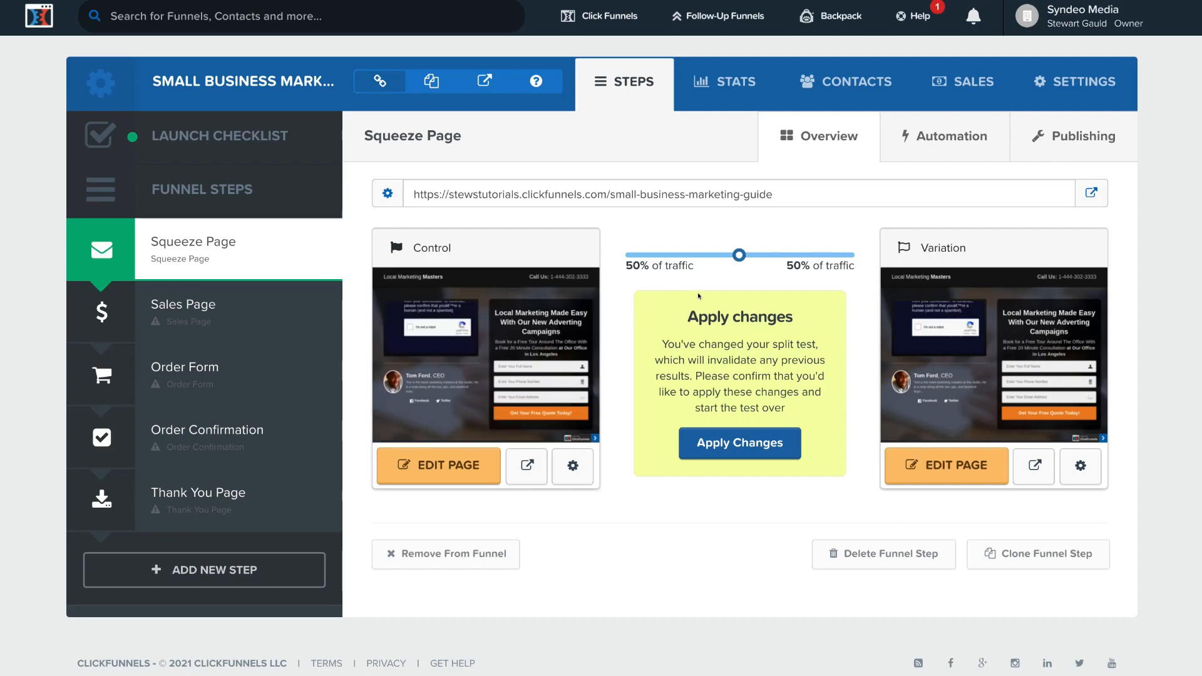
{"action": "mouse_move", "coordinate": [922, 339]}
{"action": "mouse_move", "coordinate": [523, 363]}
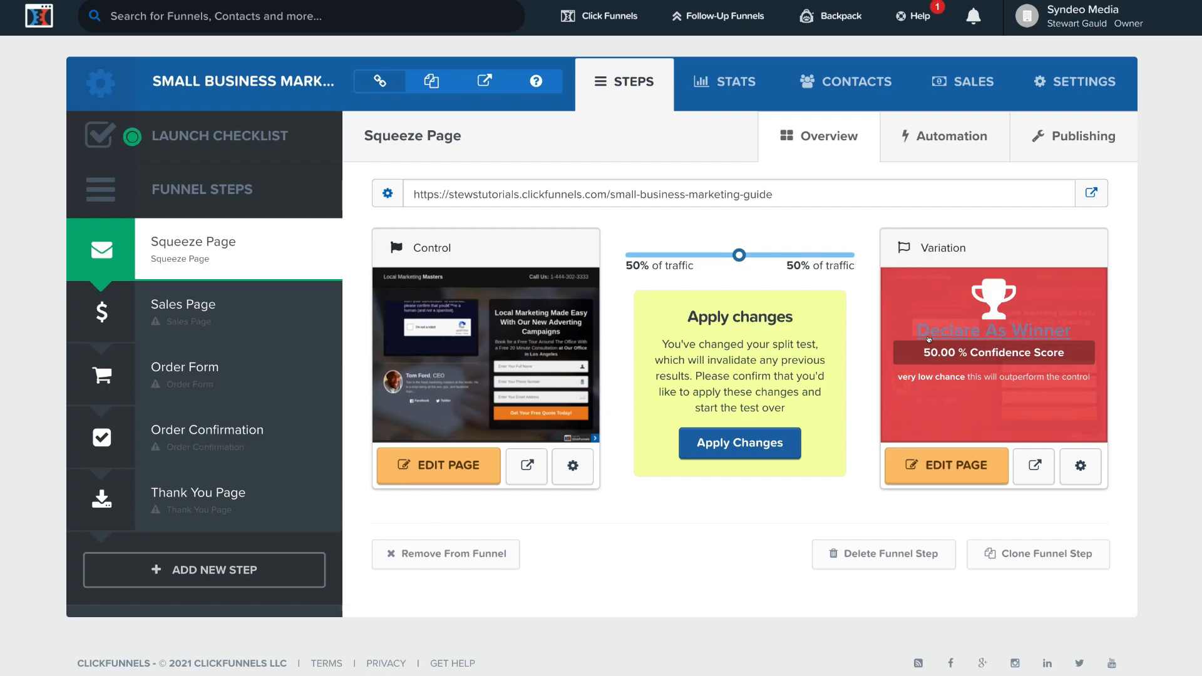
{"action": "mouse_move", "coordinate": [563, 320]}
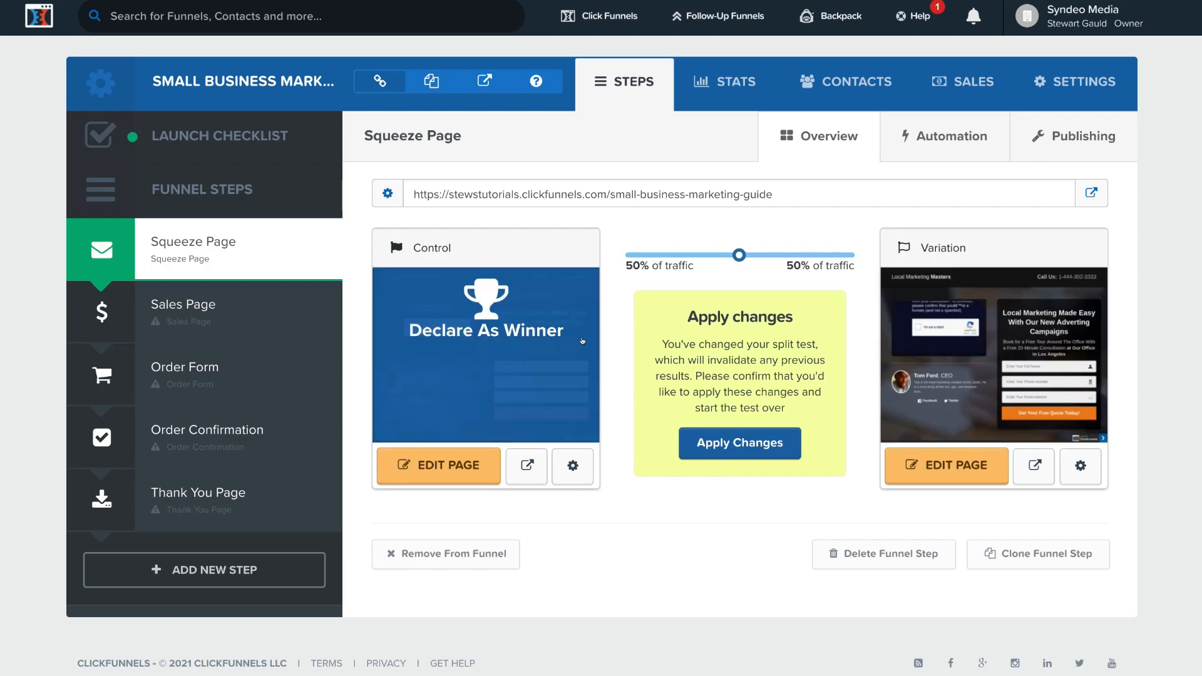
{"action": "mouse_move", "coordinate": [1049, 352]}
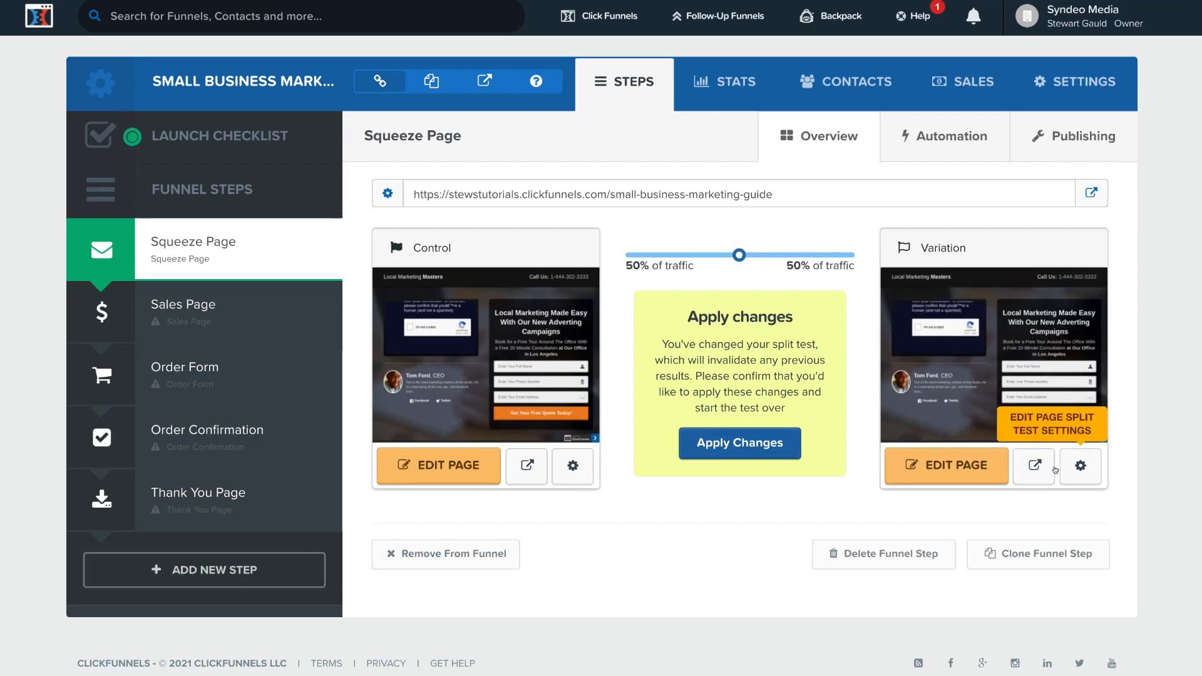
{"action": "left_click", "coordinate": [570, 466]}
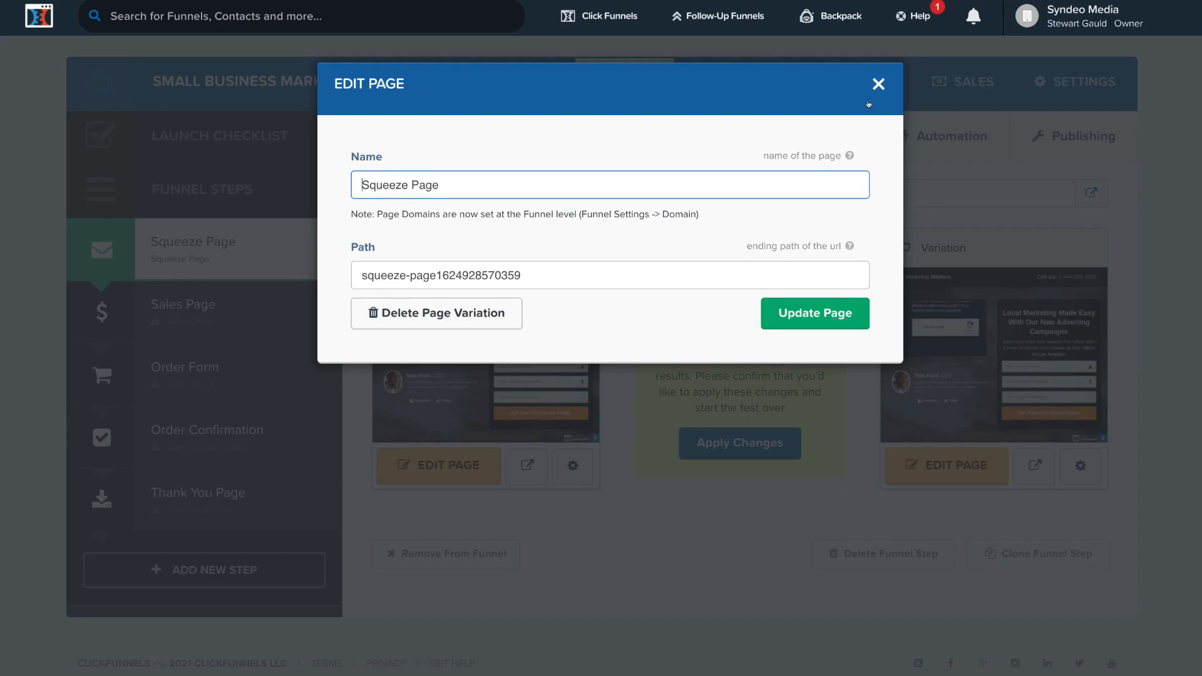
{"action": "left_click", "coordinate": [878, 85]}
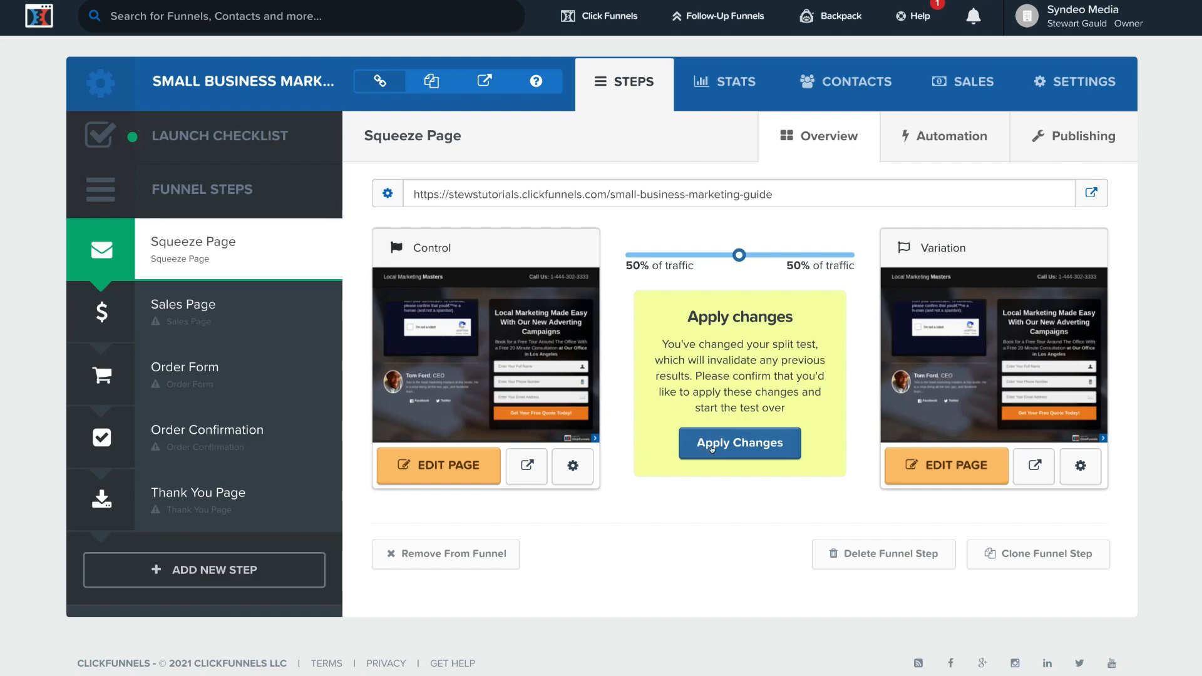
{"action": "left_click", "coordinate": [751, 449]}
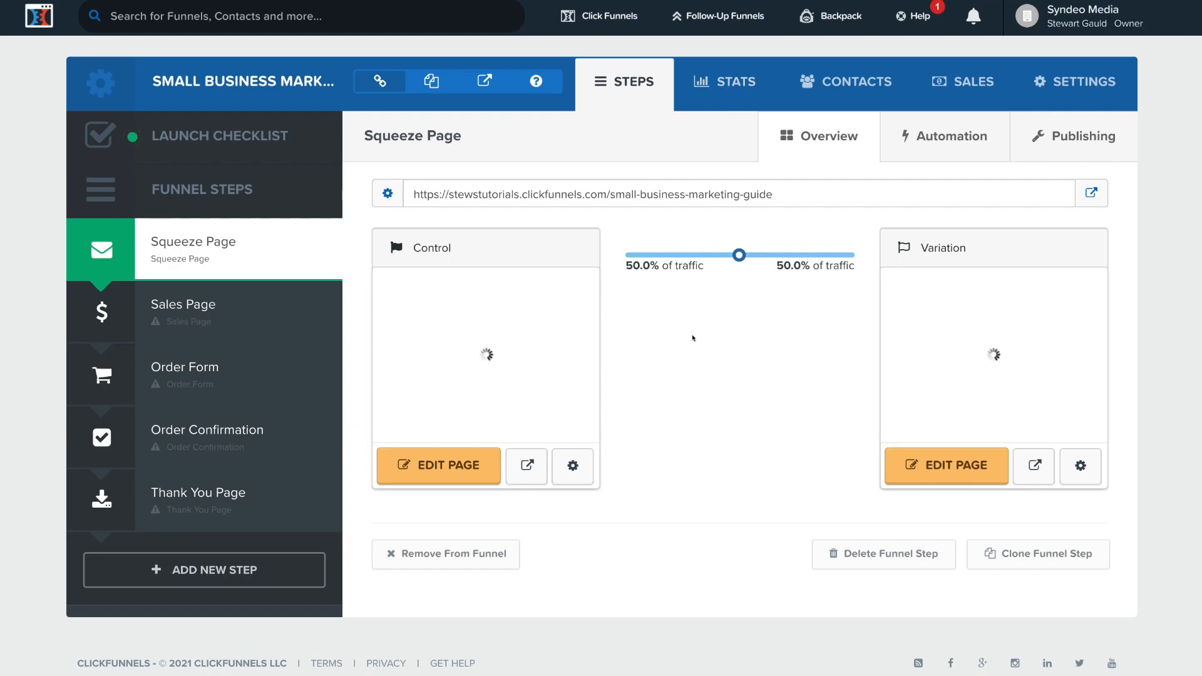
- Open the control squeeze page in the page editor and select the text of its main headline
{"action": "mouse_move", "coordinate": [557, 318]}
{"action": "mouse_move", "coordinate": [236, 312]}
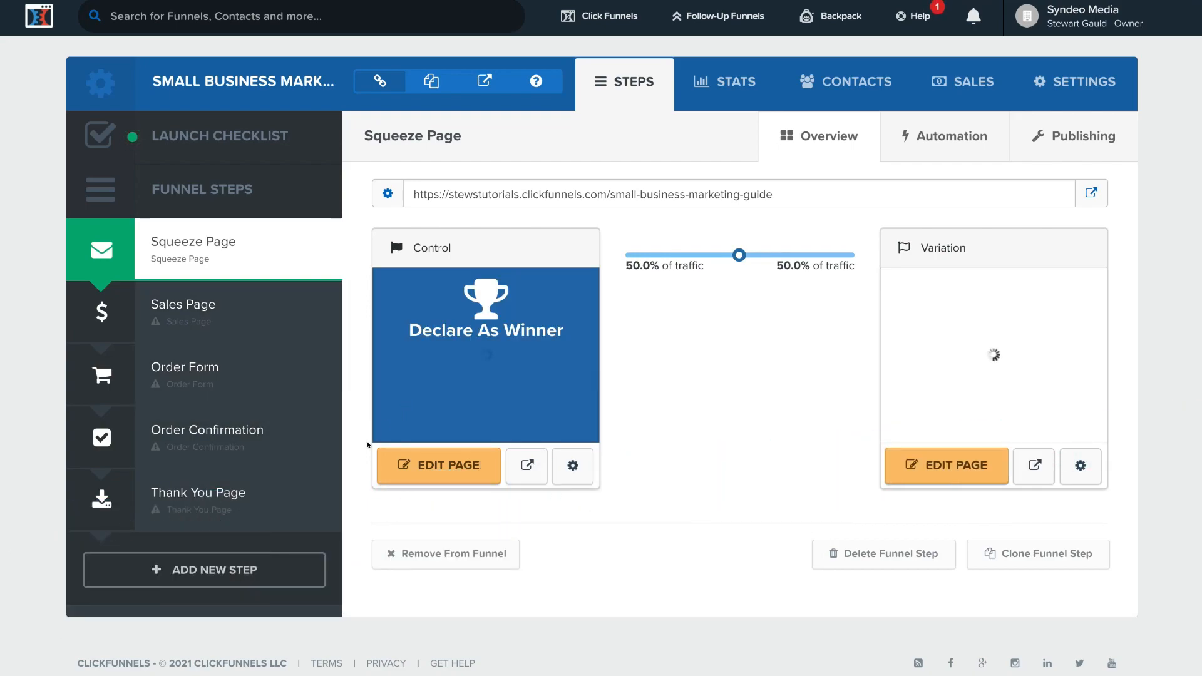
{"action": "left_click", "coordinate": [465, 471]}
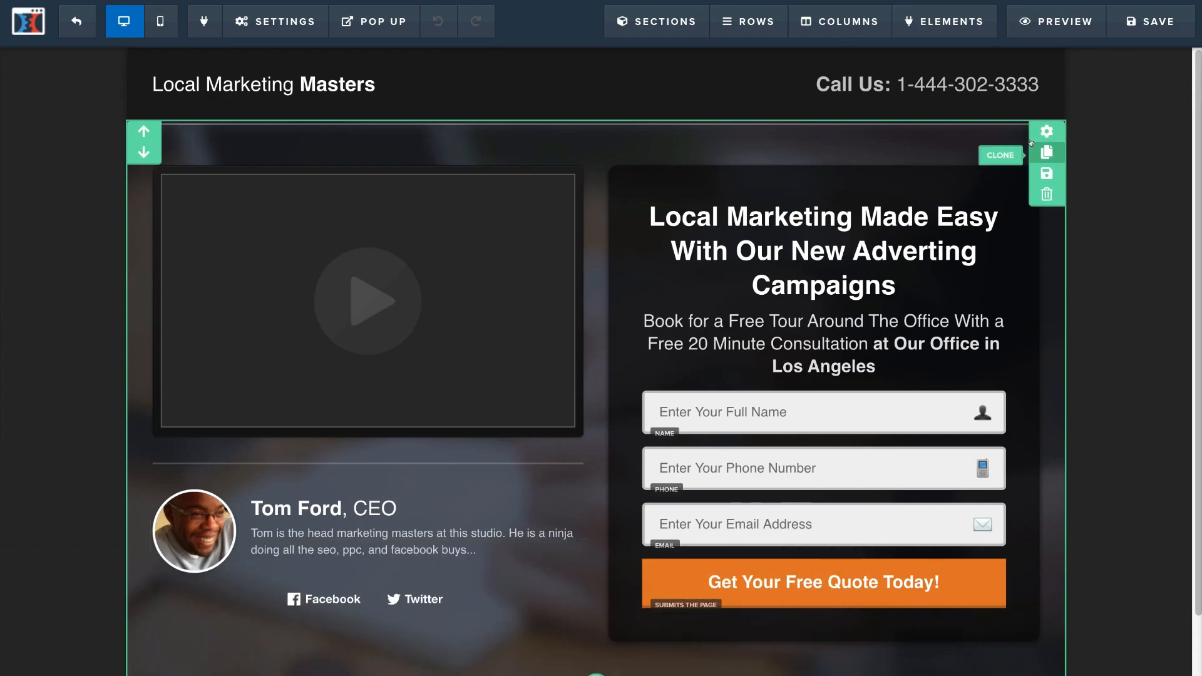
{"action": "mouse_move", "coordinate": [982, 168]}
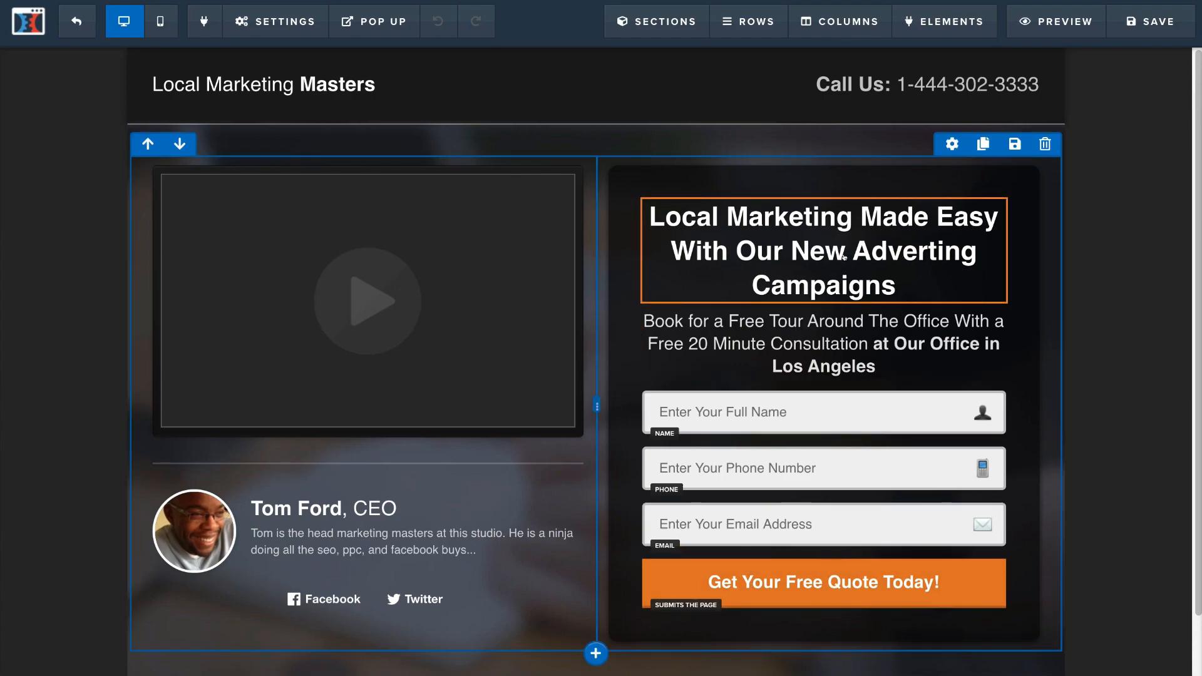
{"action": "left_click", "coordinate": [892, 275]}
{"action": "left_click_drag", "start_coordinate": [897, 285], "coordinate": [651, 204]}
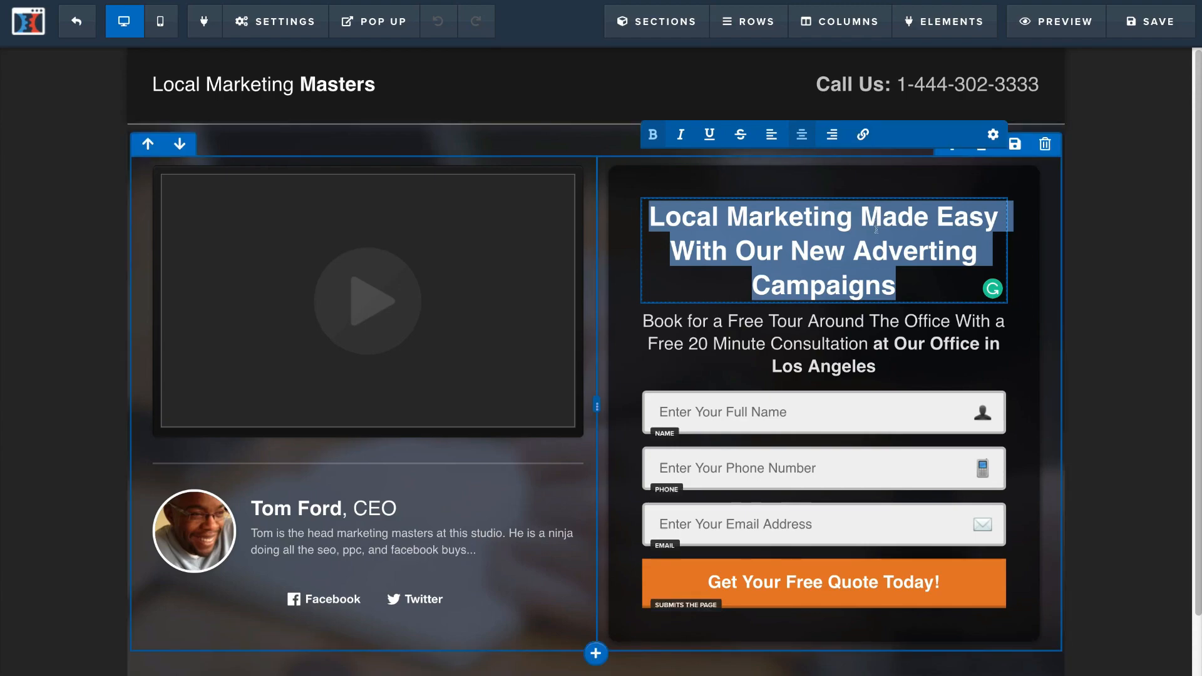
{"action": "left_click", "coordinate": [872, 252]}
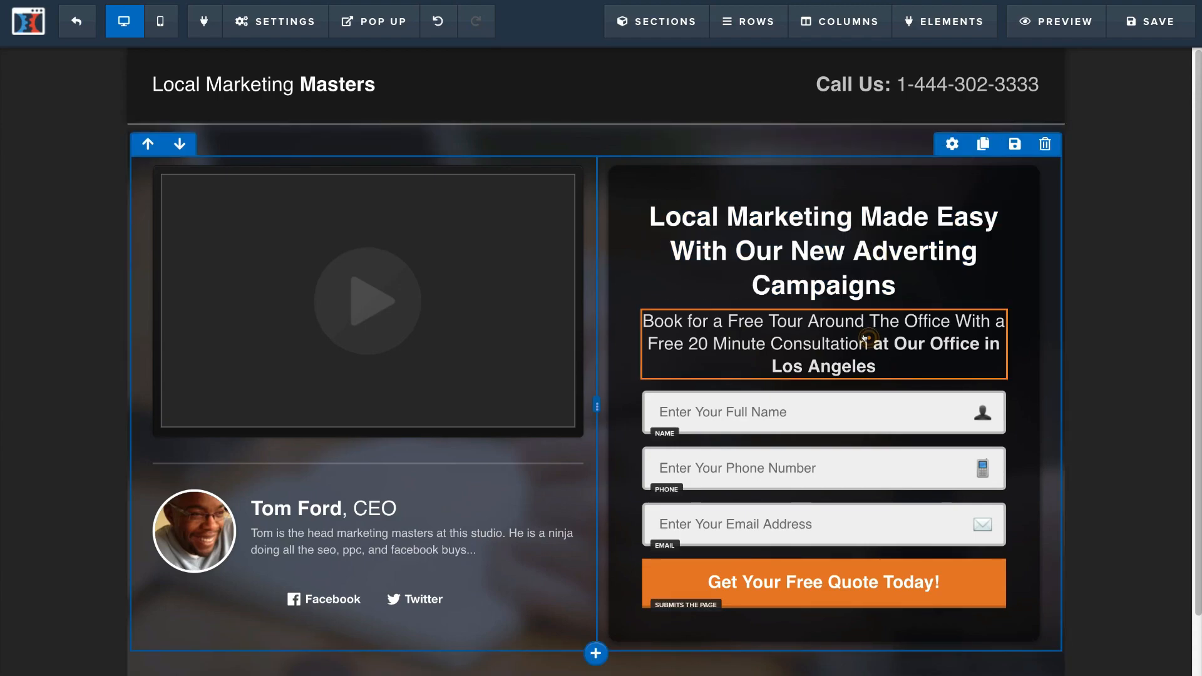
- Review the settings of the sub-headline under the main headline and of the two-column row containing it
{"action": "left_click", "coordinate": [822, 336]}
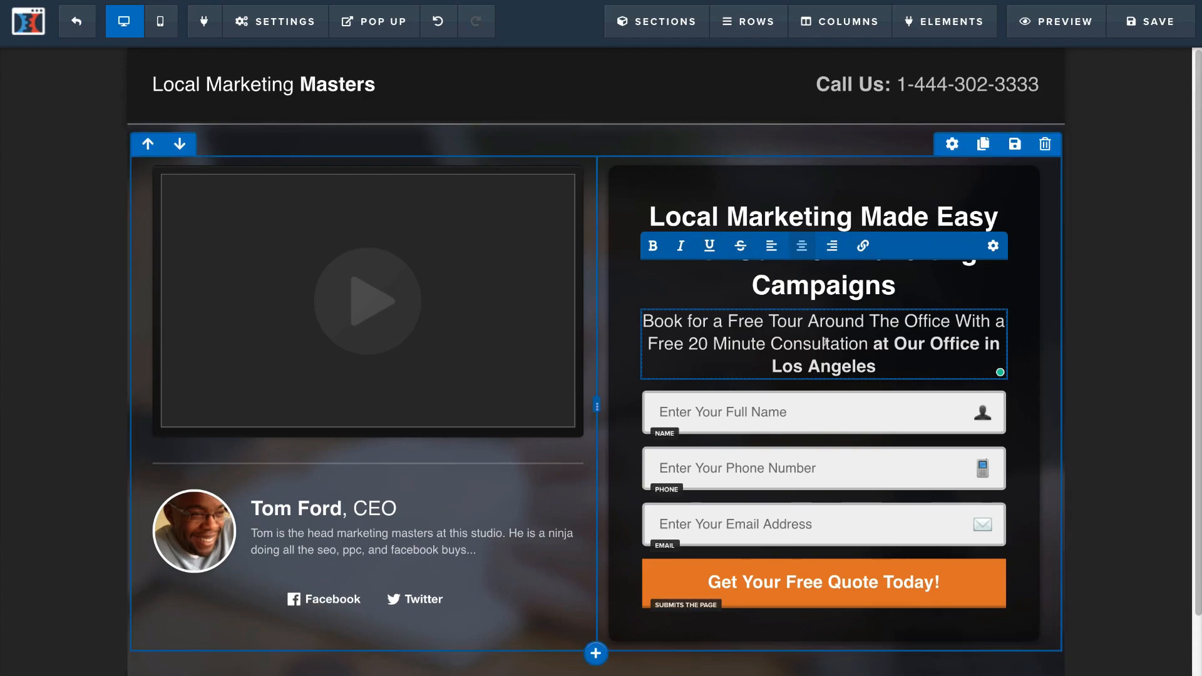
{"action": "left_click", "coordinate": [986, 246]}
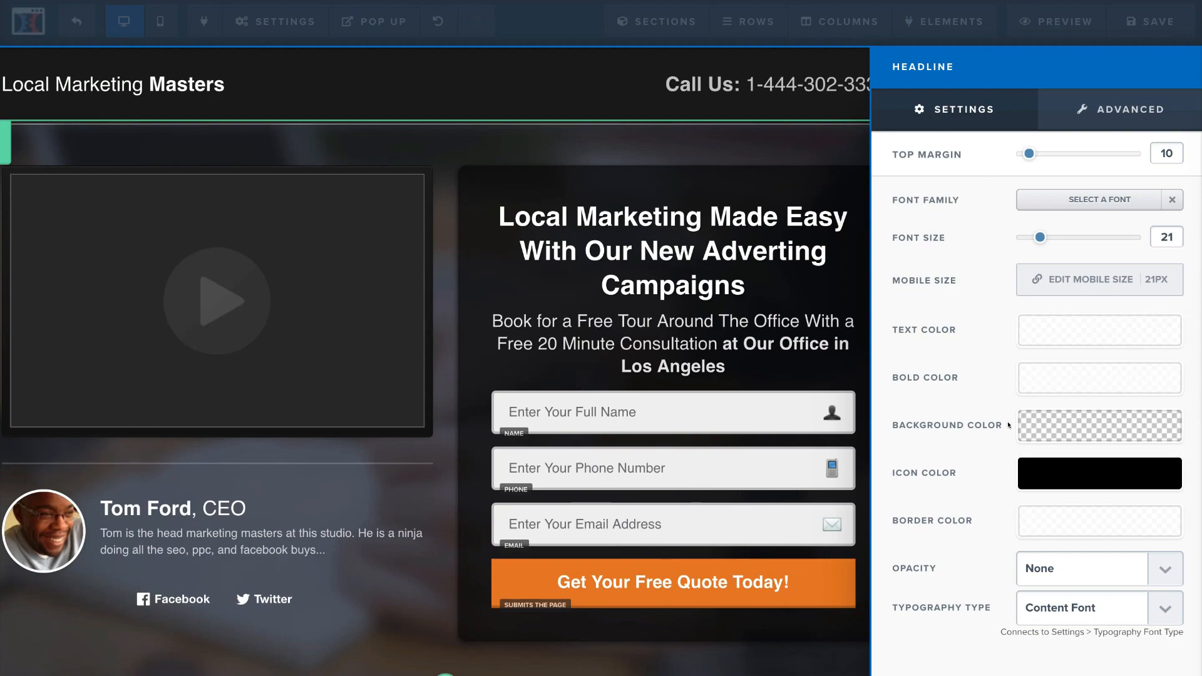
{"action": "mouse_move", "coordinate": [1017, 158]}
{"action": "left_mouse_down"}
{"action": "mouse_move", "coordinate": [1062, 156]}
{"action": "mouse_move", "coordinate": [1025, 156]}
{"action": "left_mouse_up"}
{"action": "left_click", "coordinate": [730, 151]}
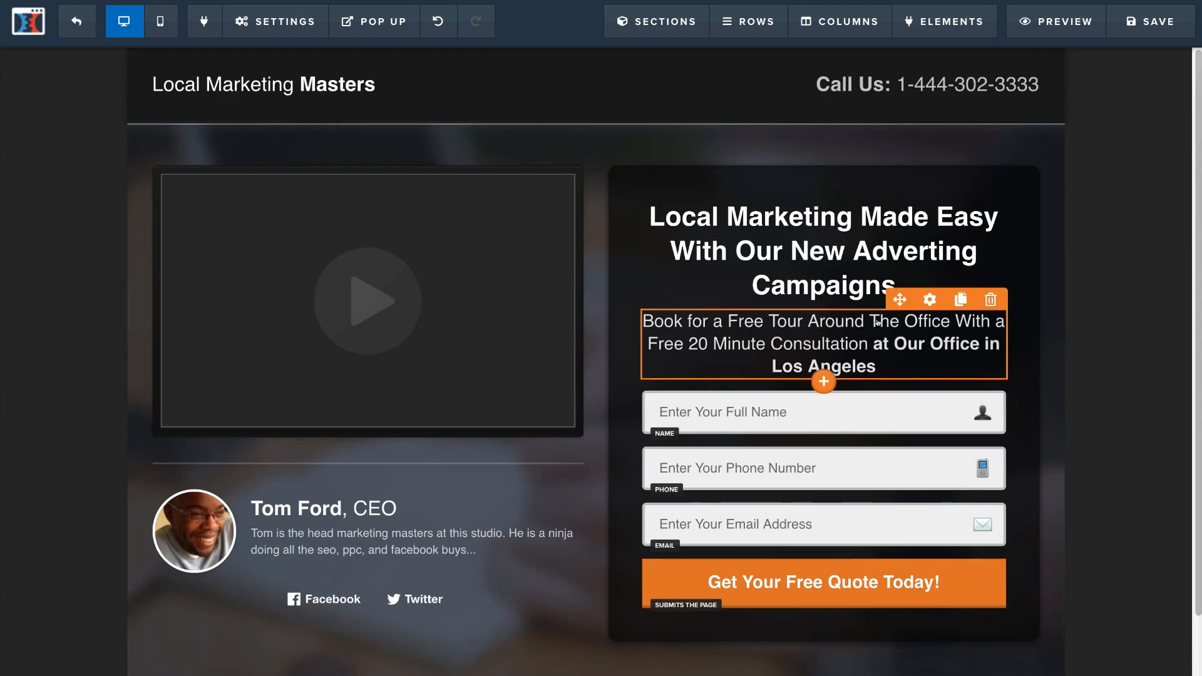
{"action": "left_click", "coordinate": [924, 302]}
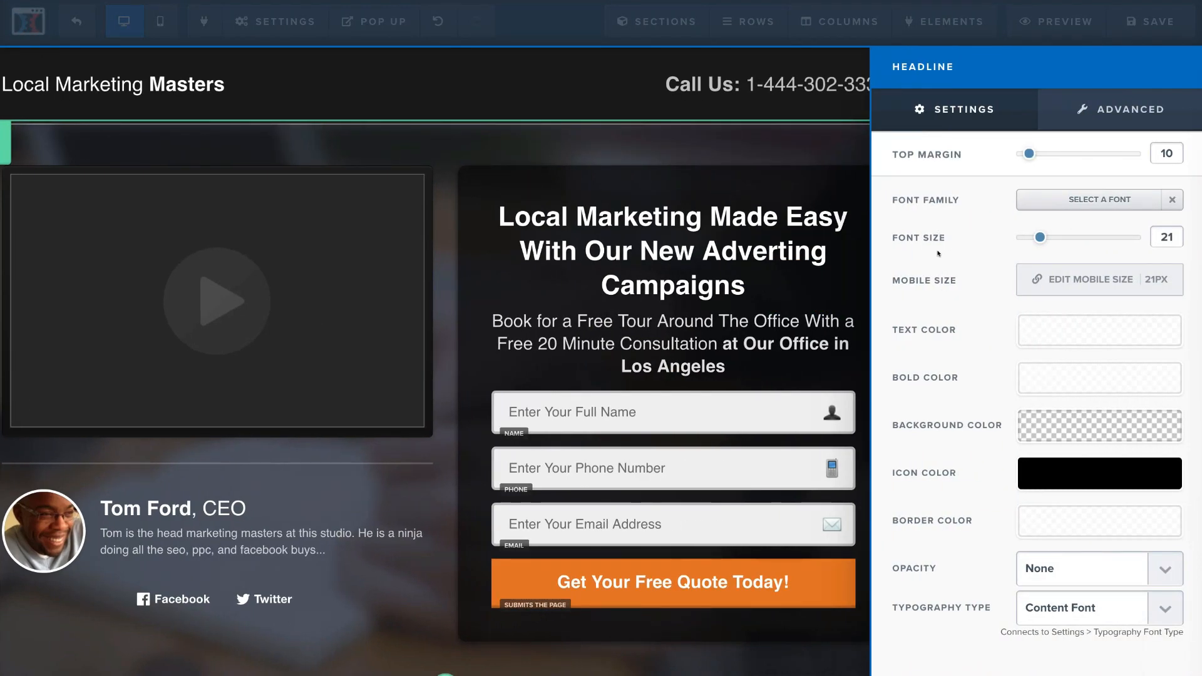
{"action": "left_click", "coordinate": [766, 142]}
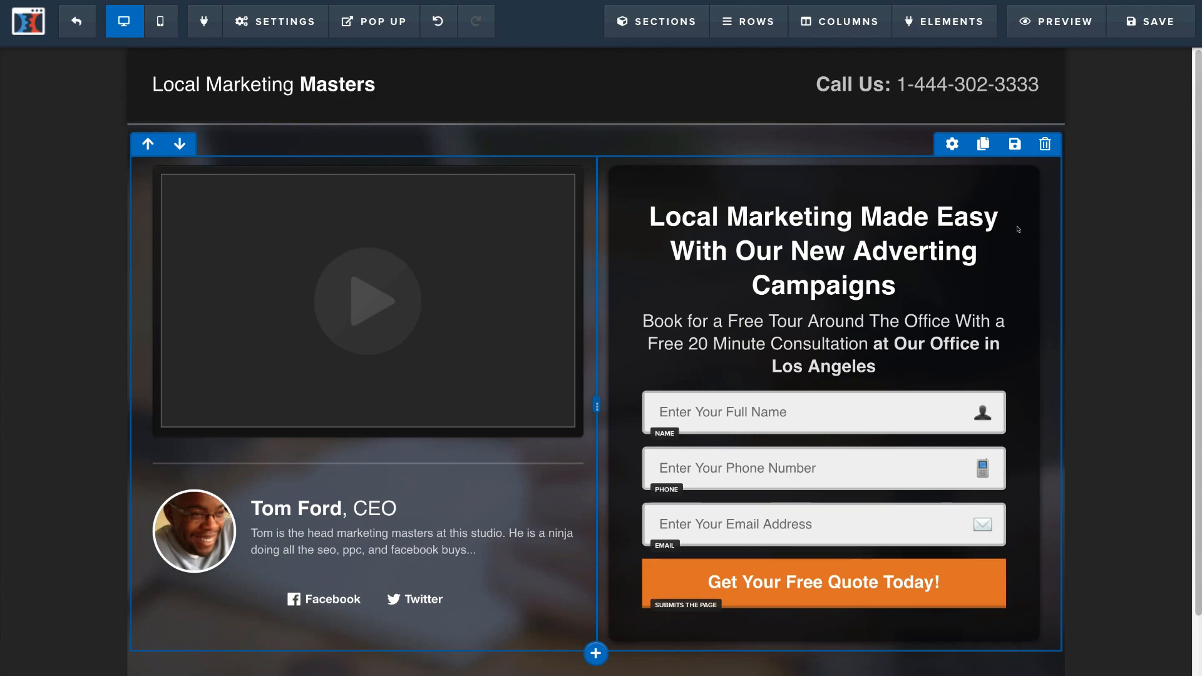
{"action": "left_click", "coordinate": [947, 143]}
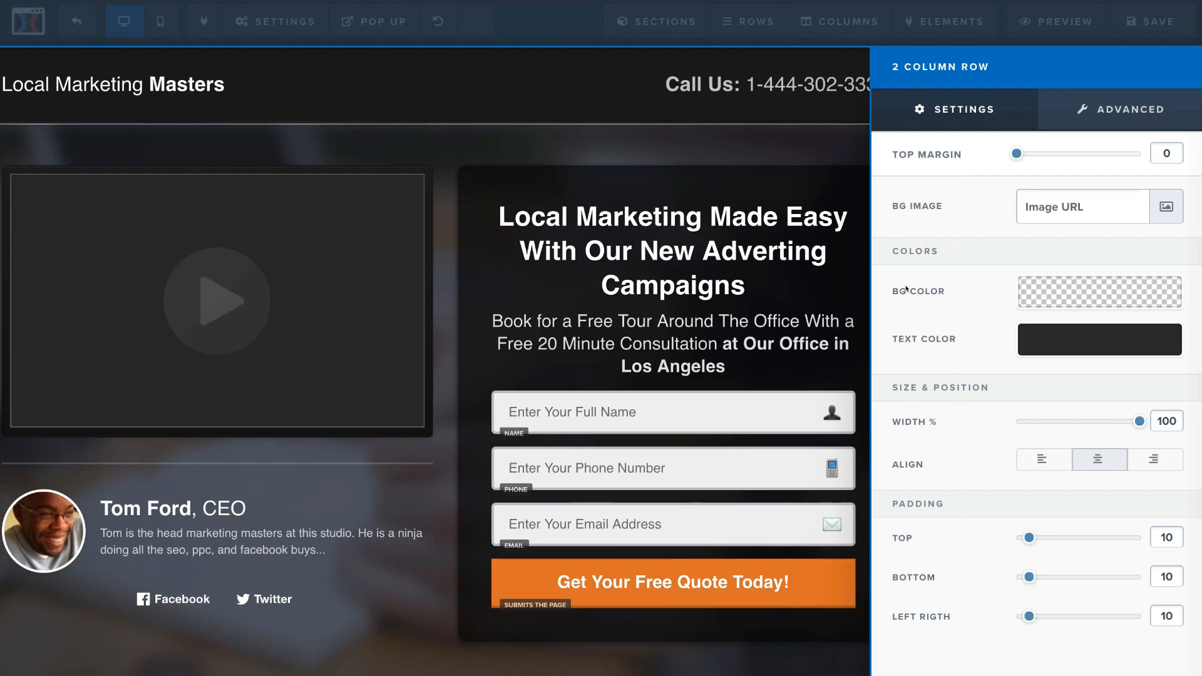
{"action": "left_click", "coordinate": [781, 148]}
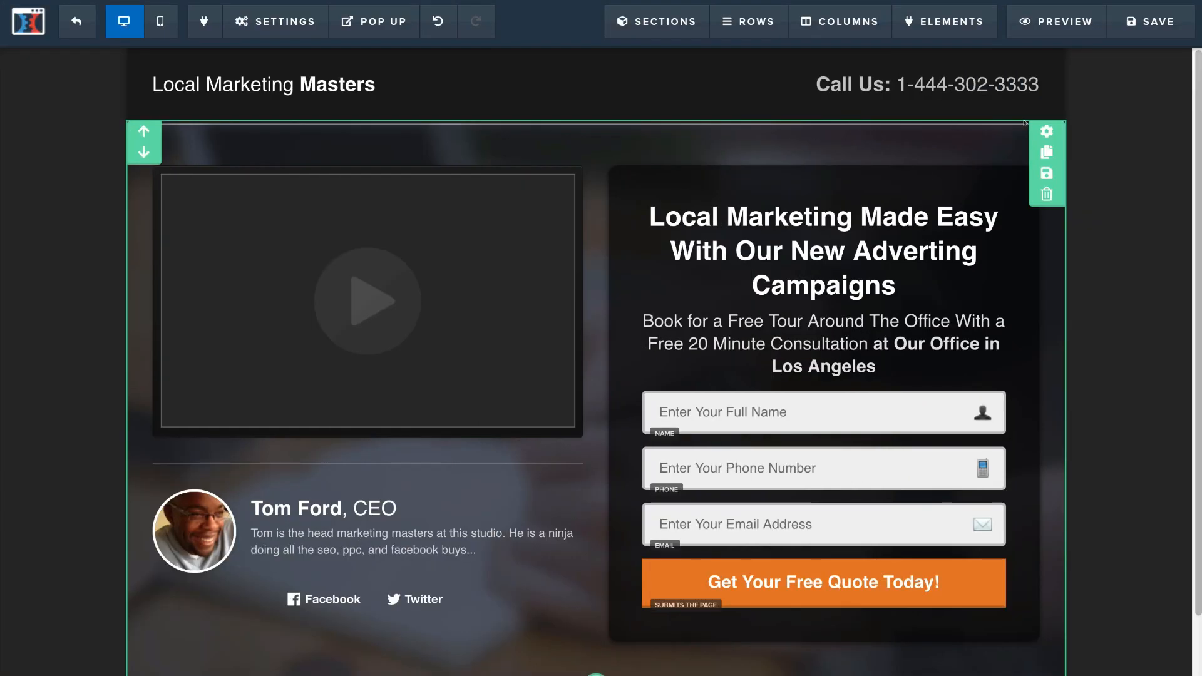
- Switch the video and form section's visibility between mobile only and desktop only, finishing on mobile only
{"action": "left_click", "coordinate": [1045, 131]}
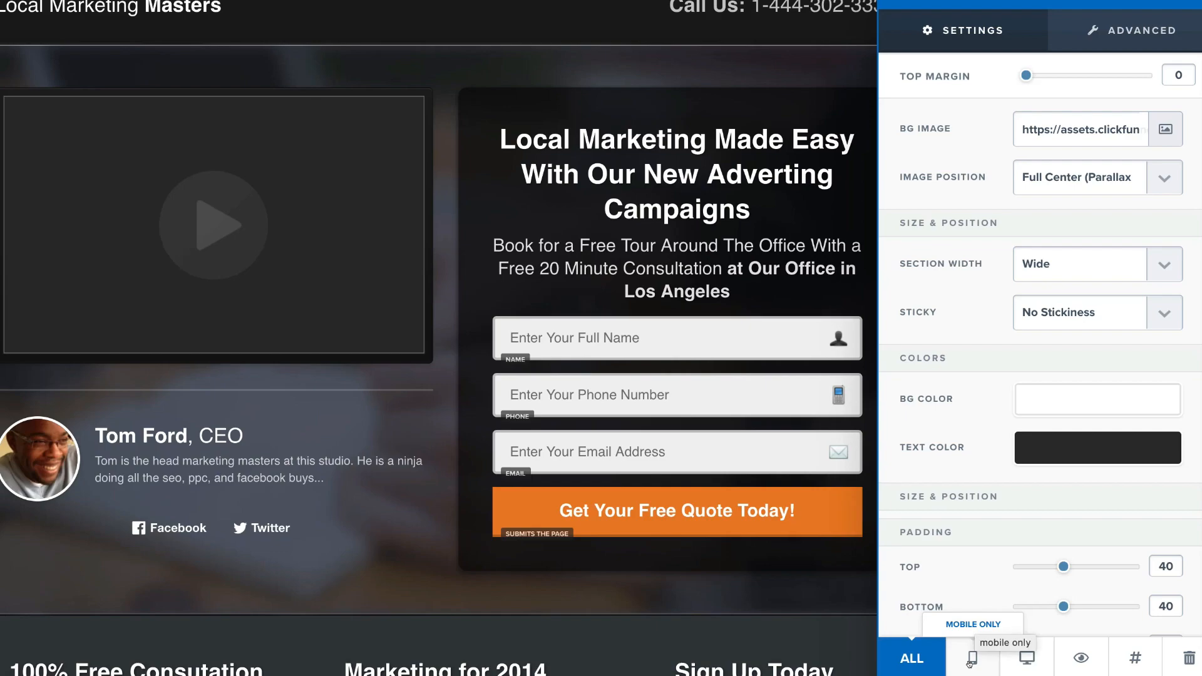
{"action": "left_click", "coordinate": [969, 660]}
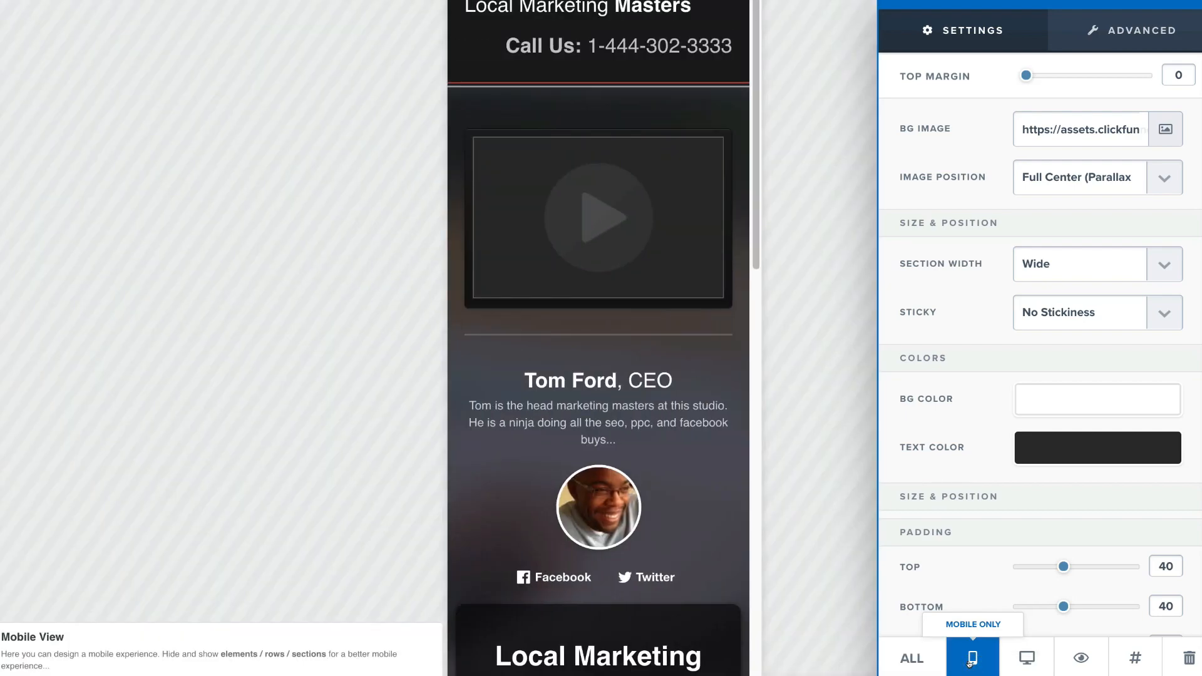
{"action": "left_click", "coordinate": [1011, 657]}
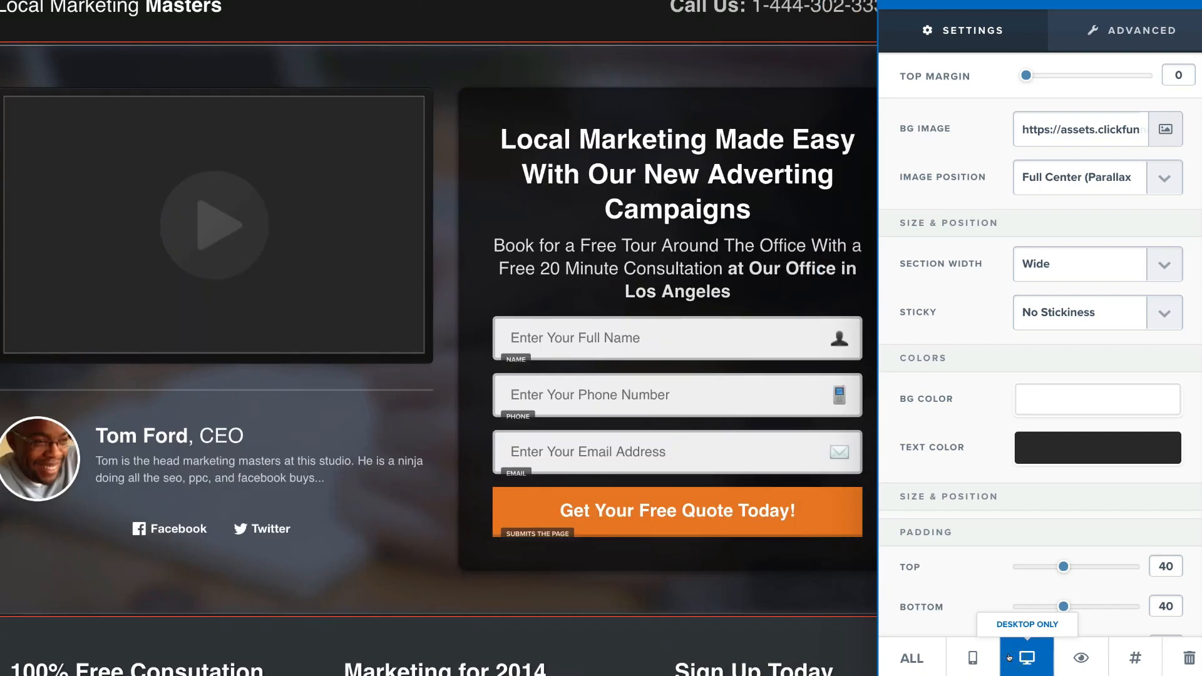
{"action": "left_click", "coordinate": [973, 660]}
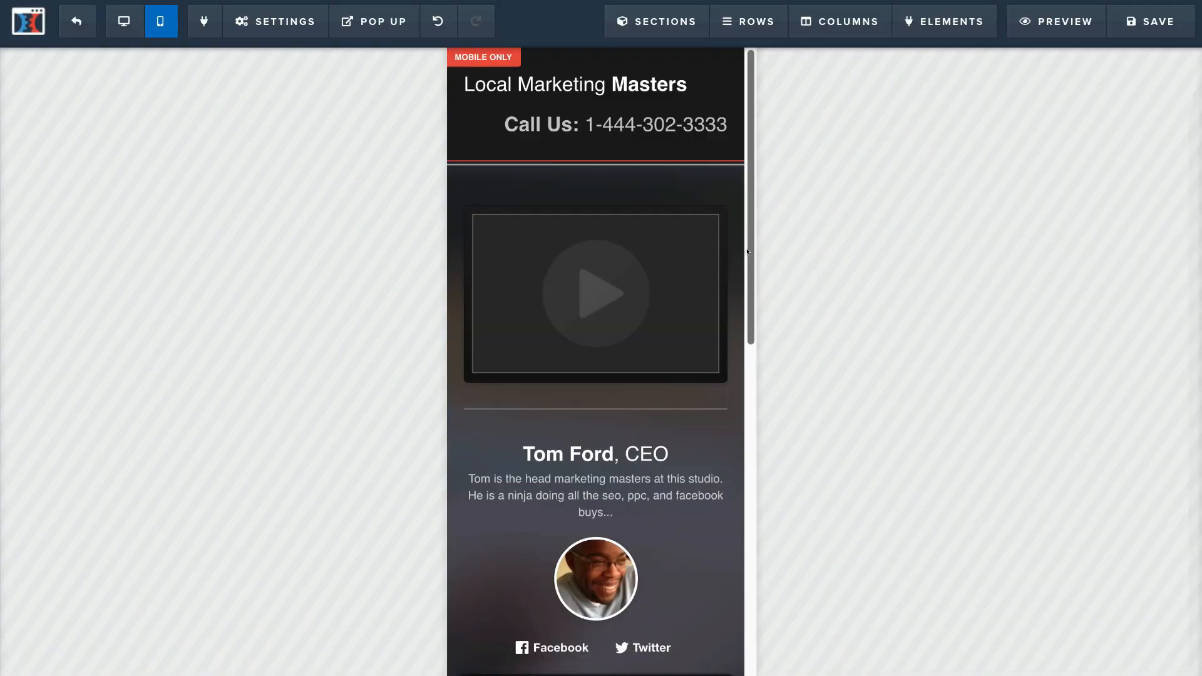
- Look through the squeeze page's mobile layout down to the form's submit button and return to the desktop view
{"action": "scroll", "coordinate": [747, 262], "scroll_direction": "down", "scroll_amount": 2}
{"action": "left_click_drag", "start_coordinate": [747, 344], "coordinate": [757, 561]}
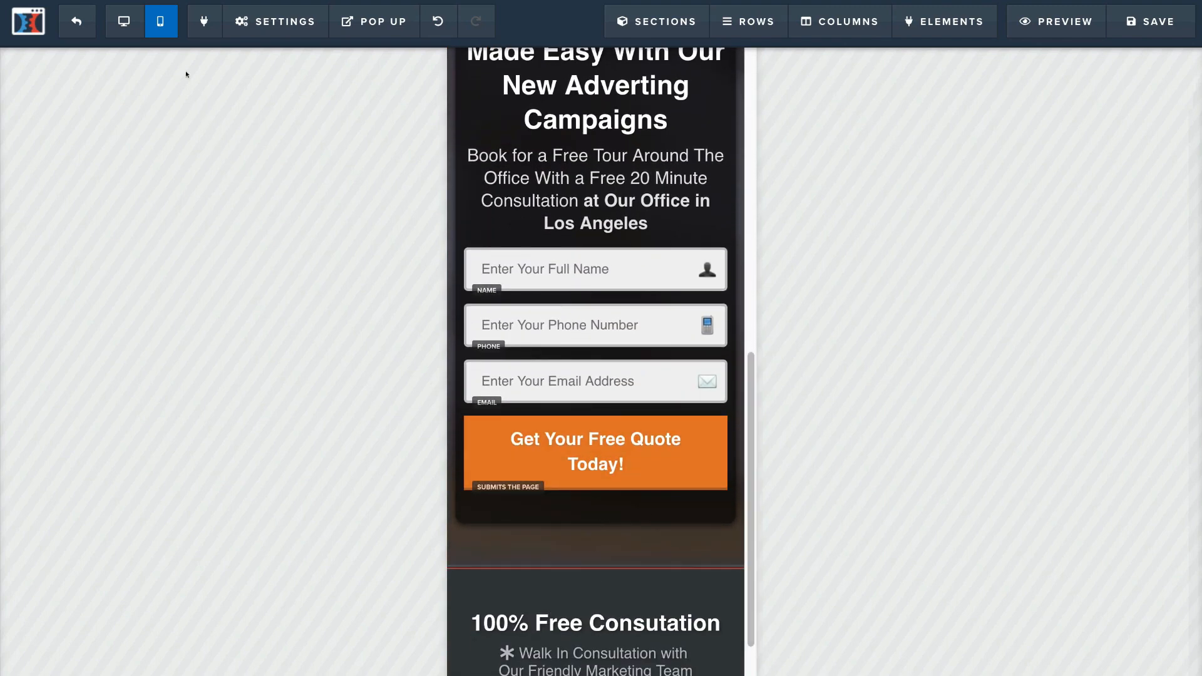
{"action": "left_click", "coordinate": [139, 22]}
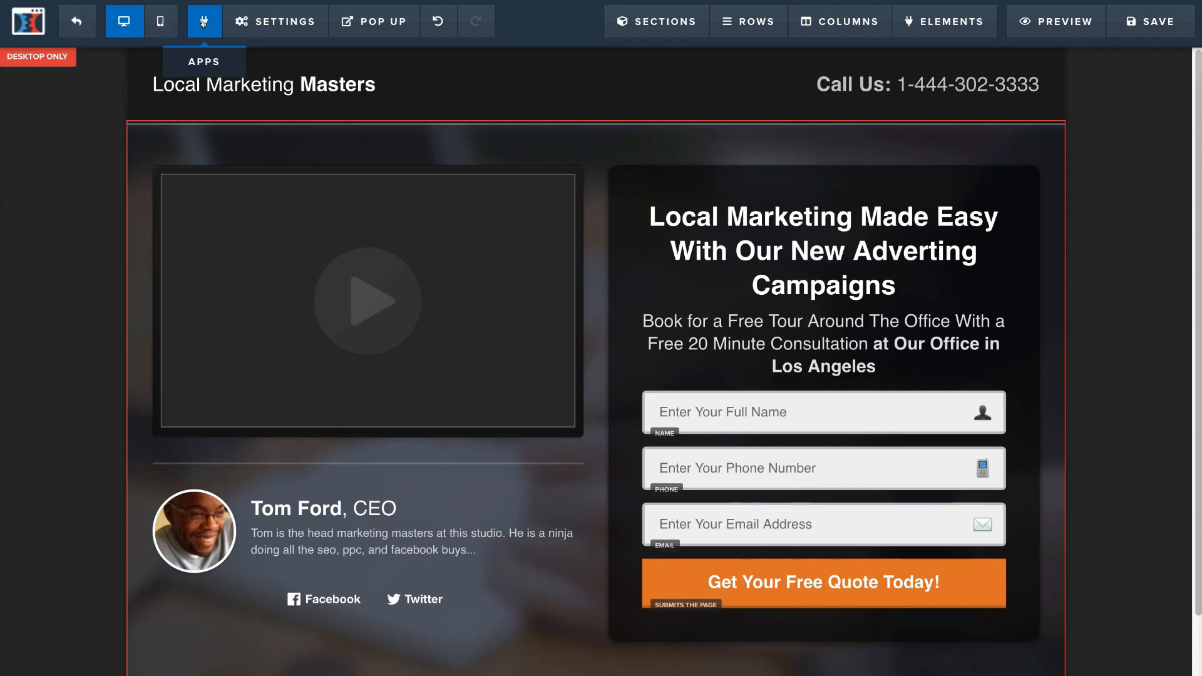
- Review the page's settings options, including the Facebook Conversions Pixel integration
{"action": "mouse_move", "coordinate": [255, 25]}
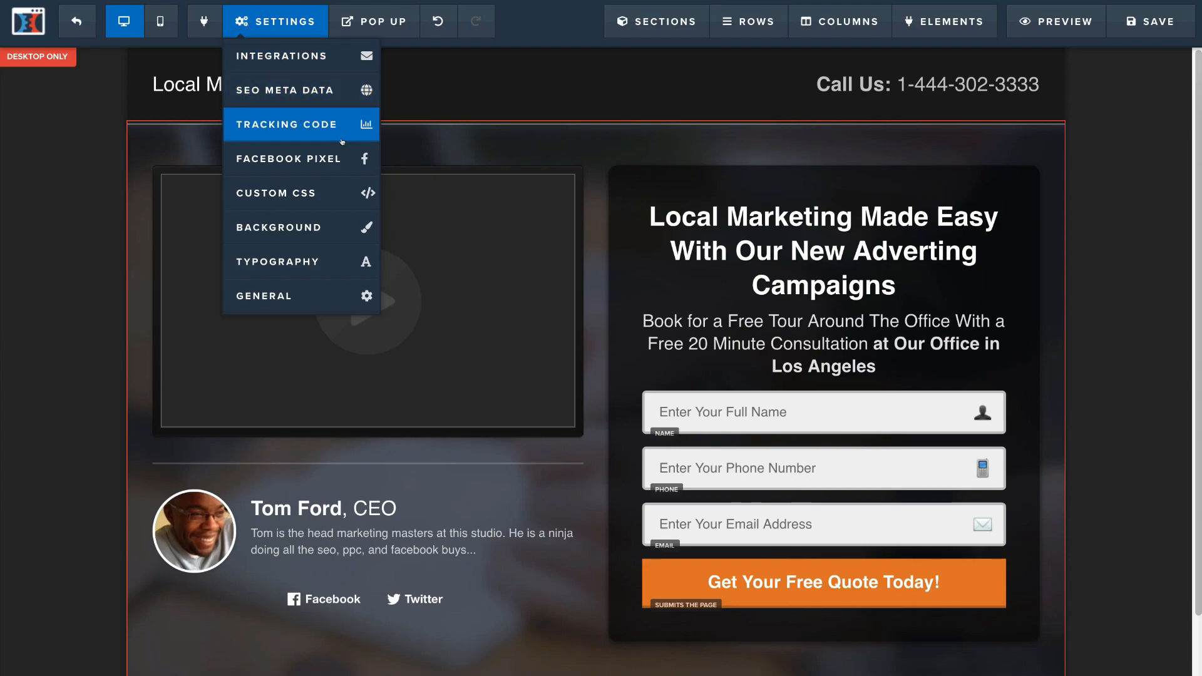
{"action": "left_click", "coordinate": [314, 153]}
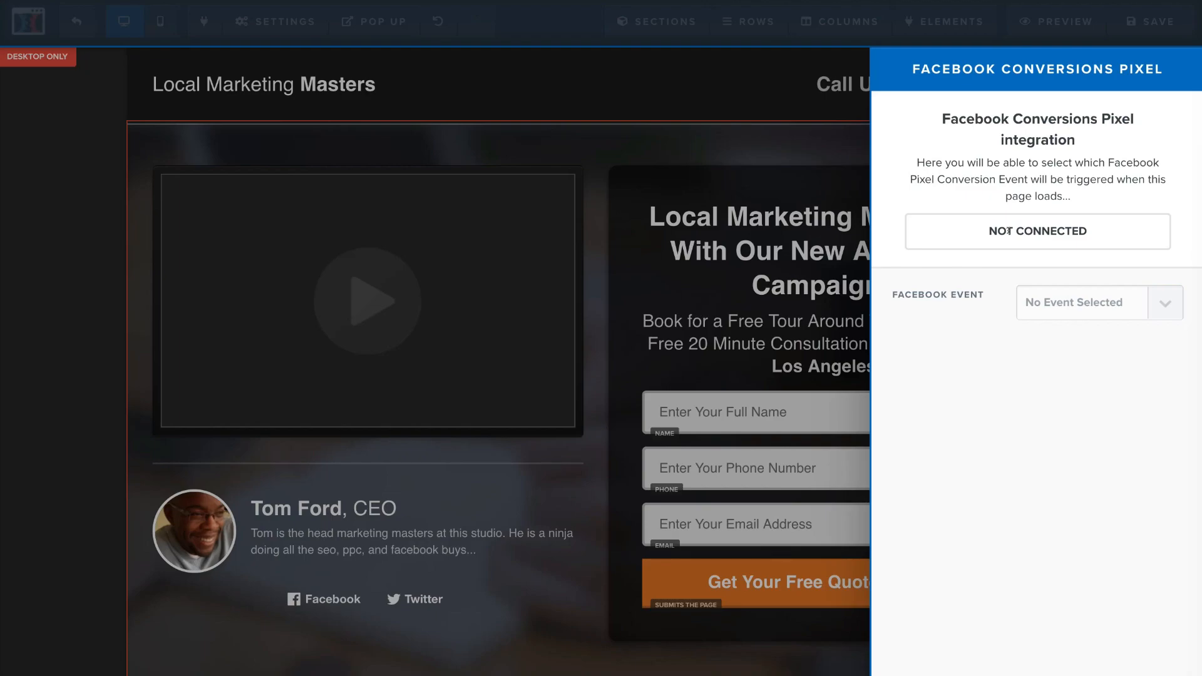
{"action": "left_click", "coordinate": [630, 159]}
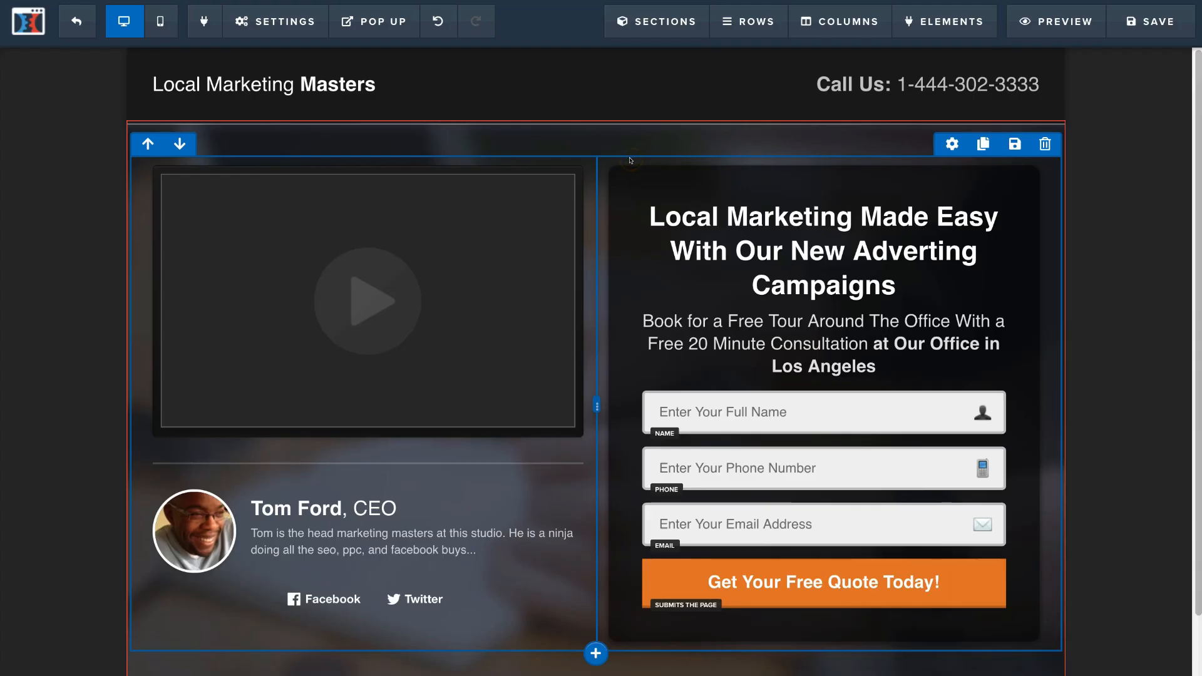
{"action": "left_click", "coordinate": [269, 24]}
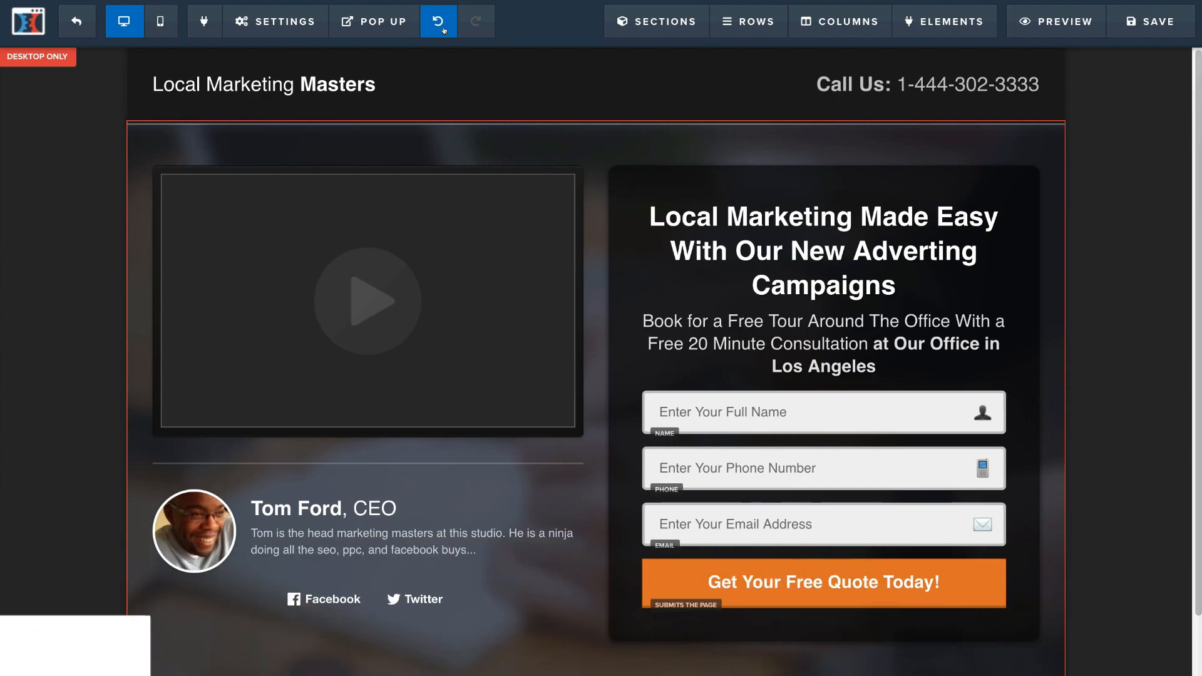
- Look through the library of addable page elements, from text, media and form elements to countdown, content and miscellaneous ones
{"action": "mouse_move", "coordinate": [657, 28]}
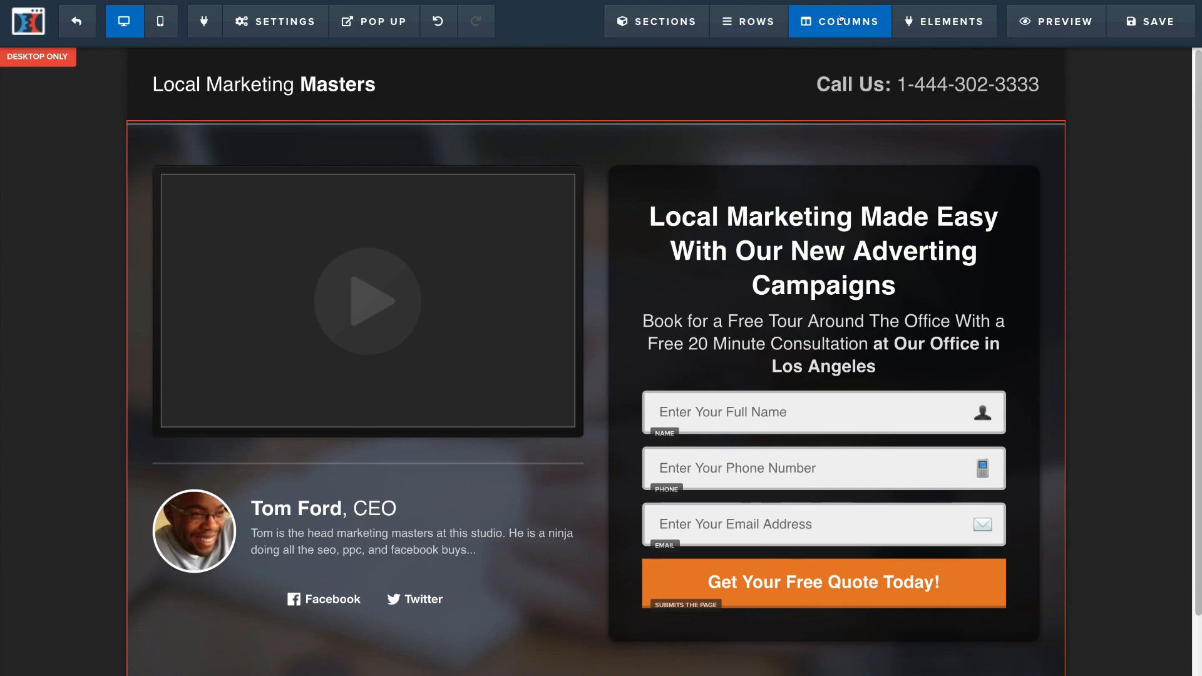
{"action": "mouse_move", "coordinate": [905, 10]}
{"action": "mouse_move", "coordinate": [757, 17]}
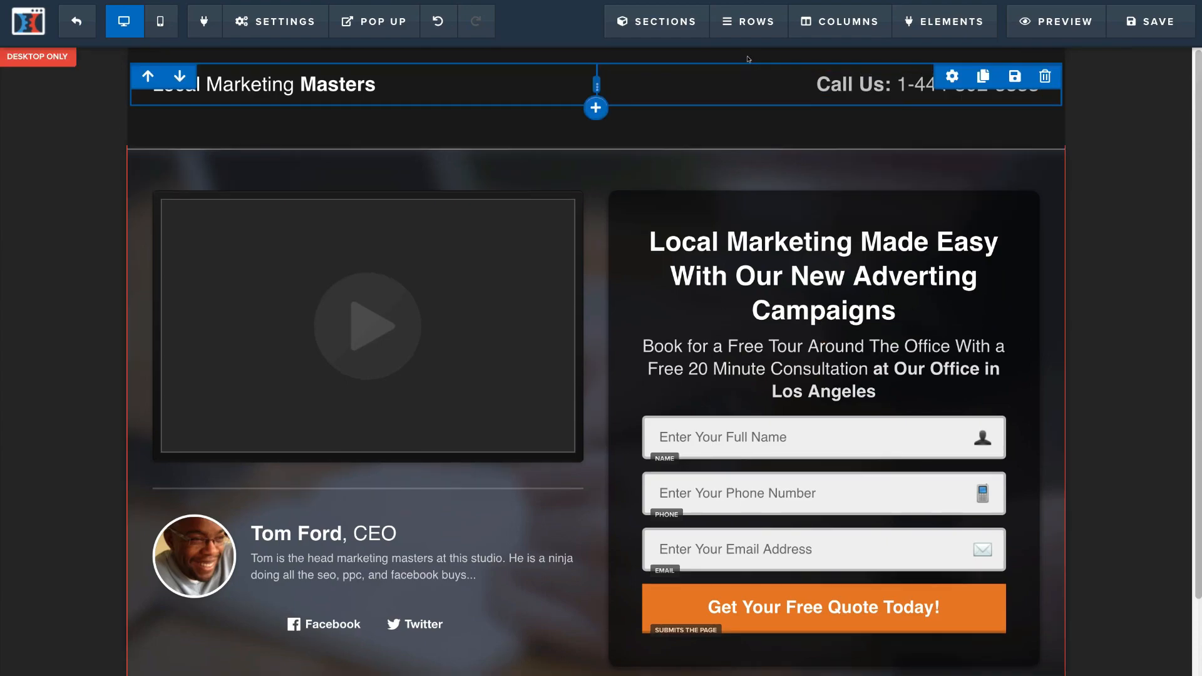
{"action": "mouse_move", "coordinate": [745, 19]}
{"action": "mouse_move", "coordinate": [957, 13]}
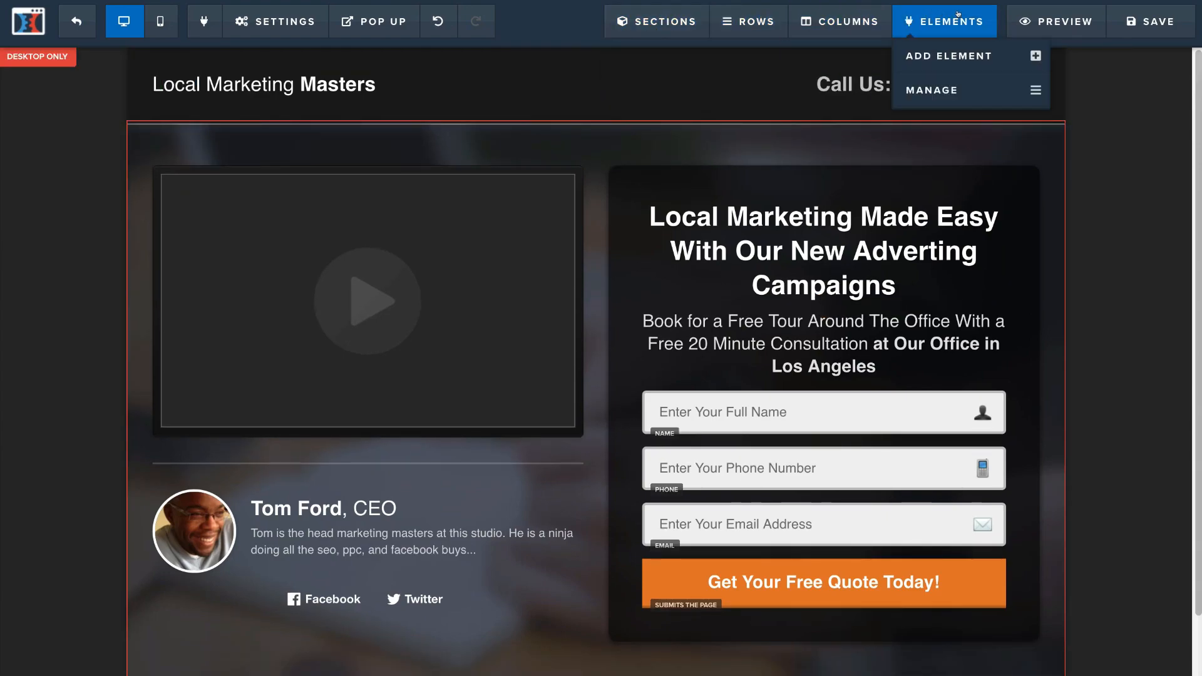
{"action": "left_click", "coordinate": [961, 56]}
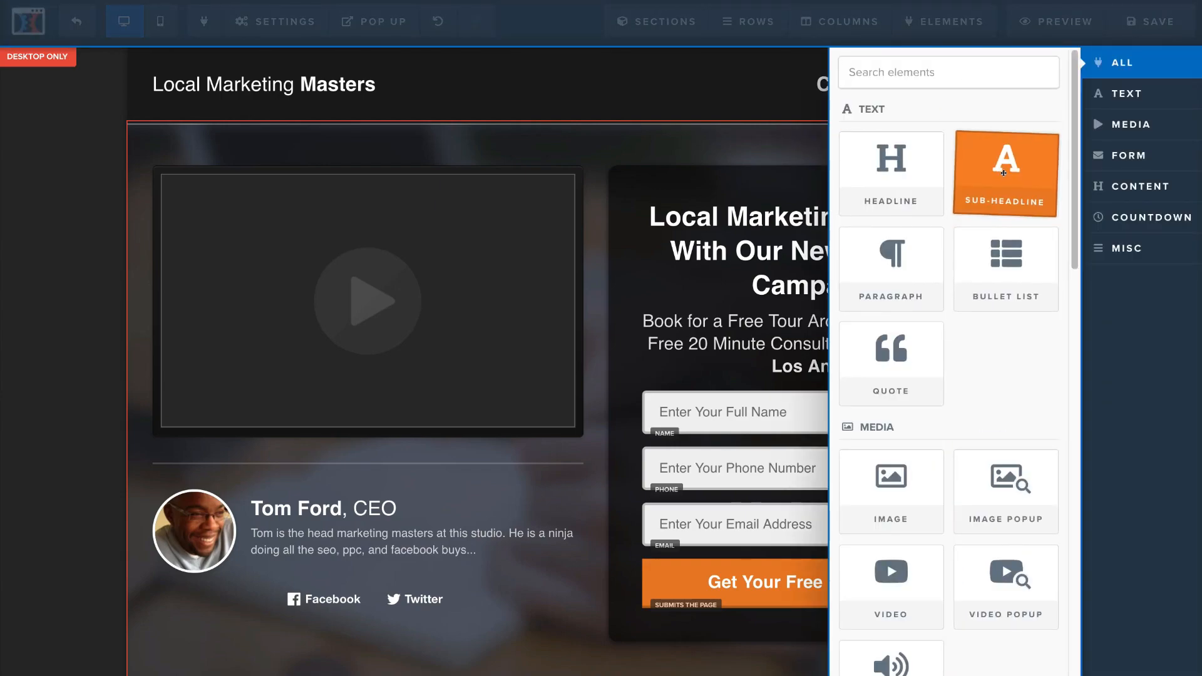
{"action": "scroll", "coordinate": [987, 361], "scroll_direction": "down", "scroll_amount": 3}
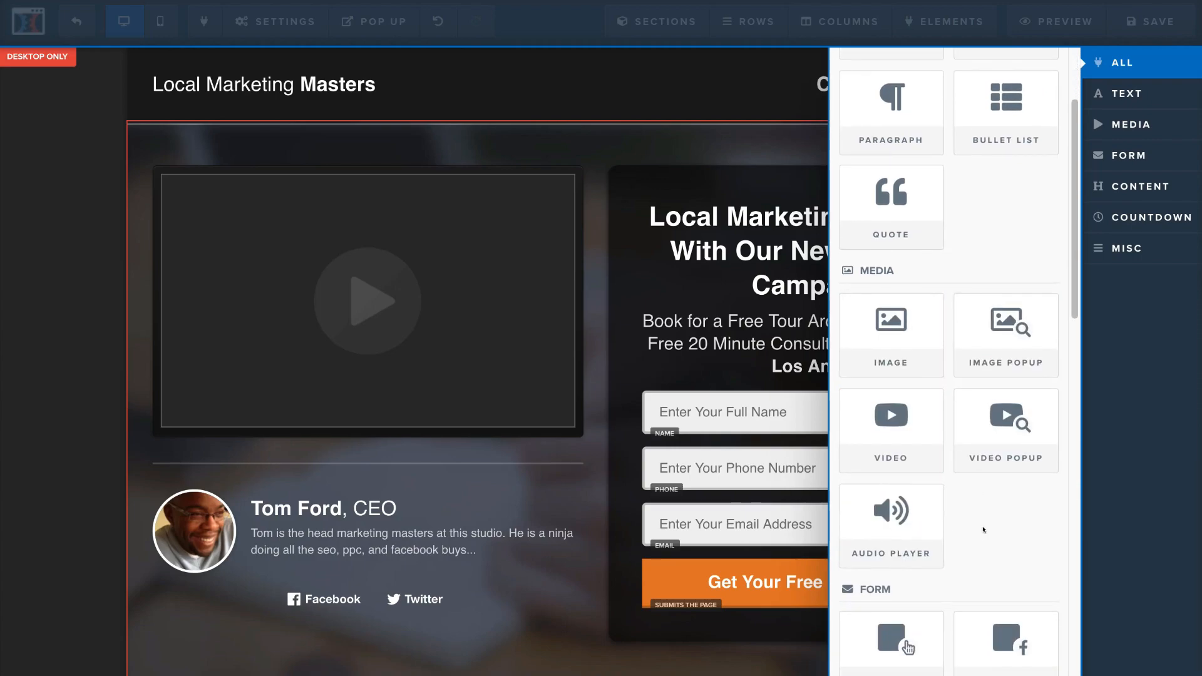
{"action": "scroll", "coordinate": [982, 529], "scroll_direction": "down", "scroll_amount": 6}
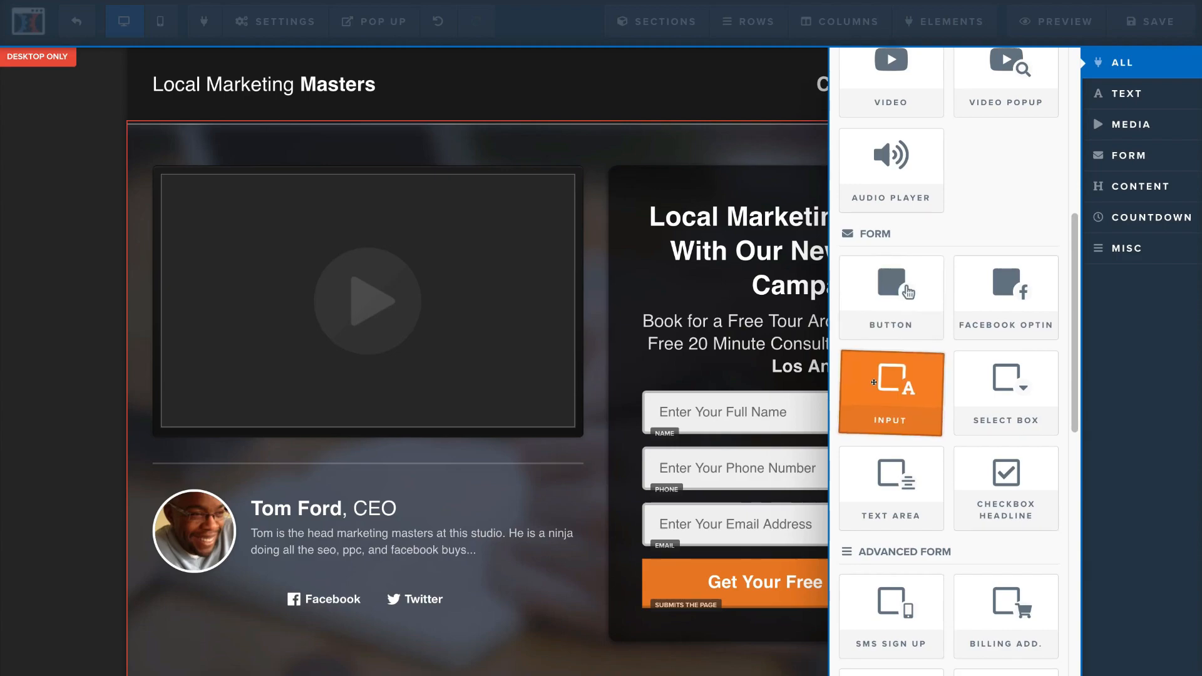
{"action": "scroll", "coordinate": [977, 295], "scroll_direction": "down", "scroll_amount": 3}
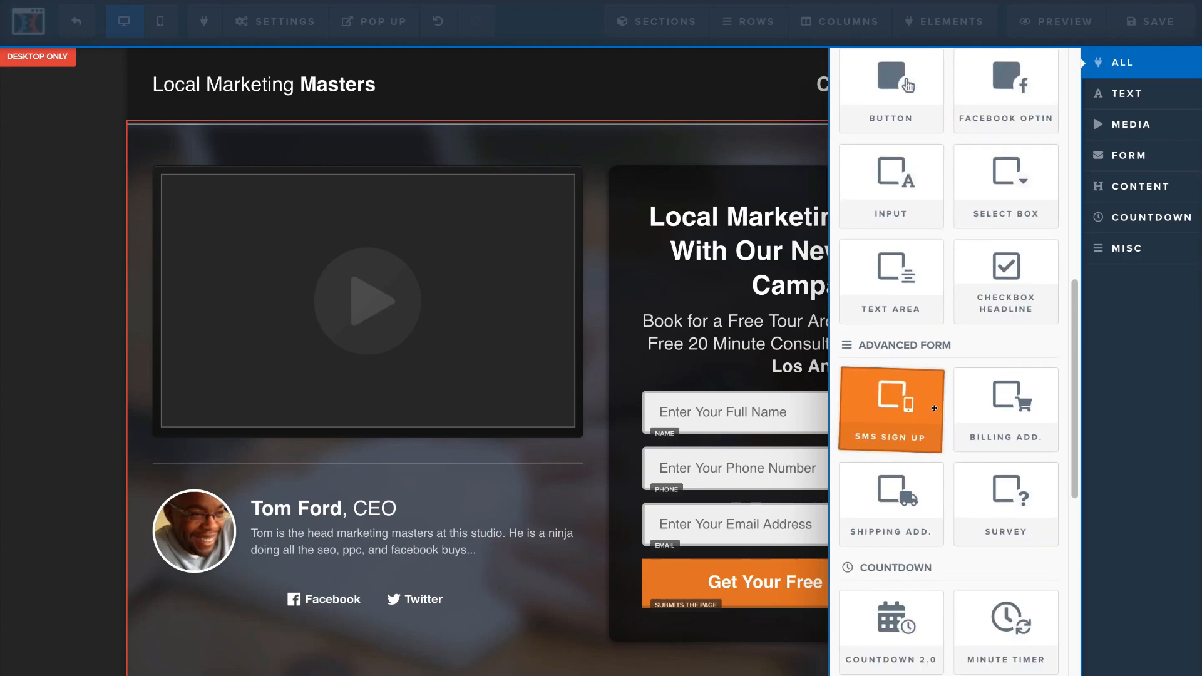
{"action": "scroll", "coordinate": [917, 350], "scroll_direction": "down", "scroll_amount": 4}
{"action": "scroll", "coordinate": [917, 339], "scroll_direction": "down", "scroll_amount": 7}
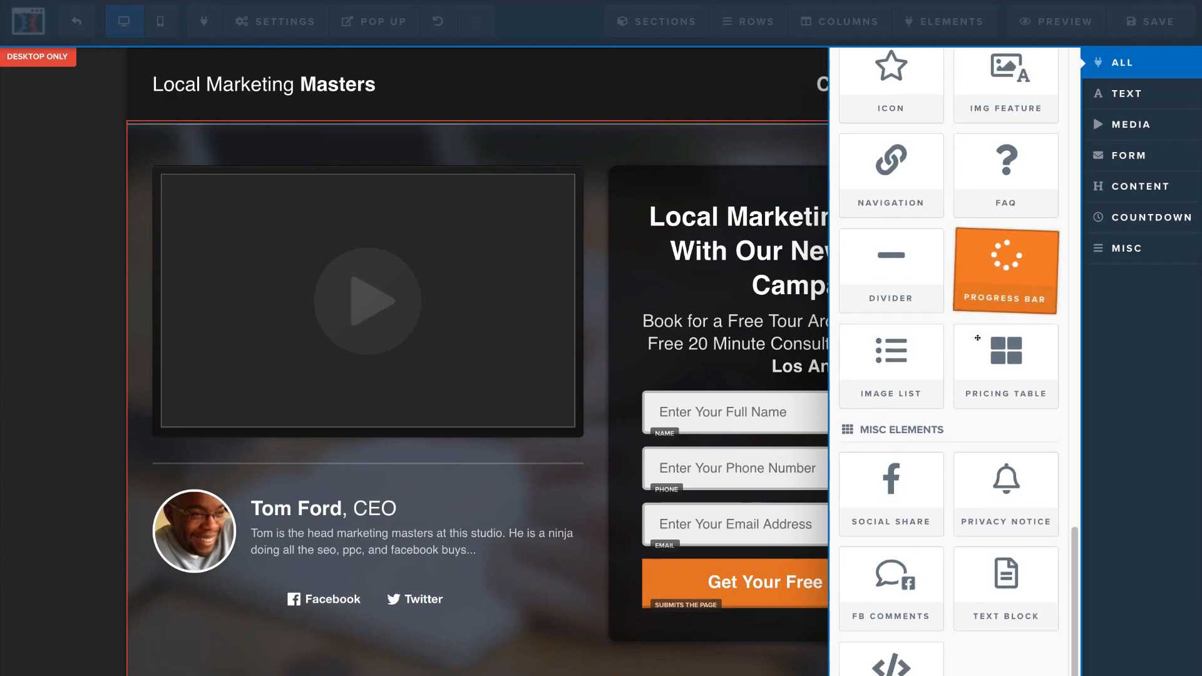
{"action": "left_click", "coordinate": [641, 124]}
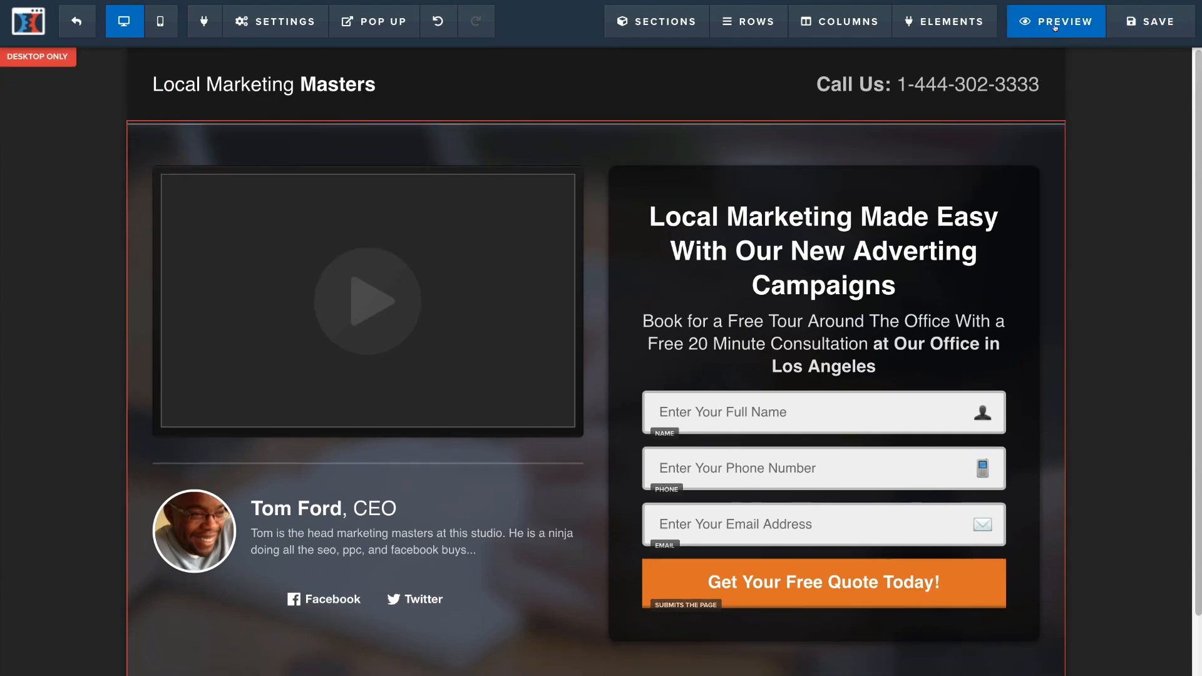
- Save the squeeze page and exit the page editor to the funnel's steps
{"action": "left_click", "coordinate": [1150, 21]}
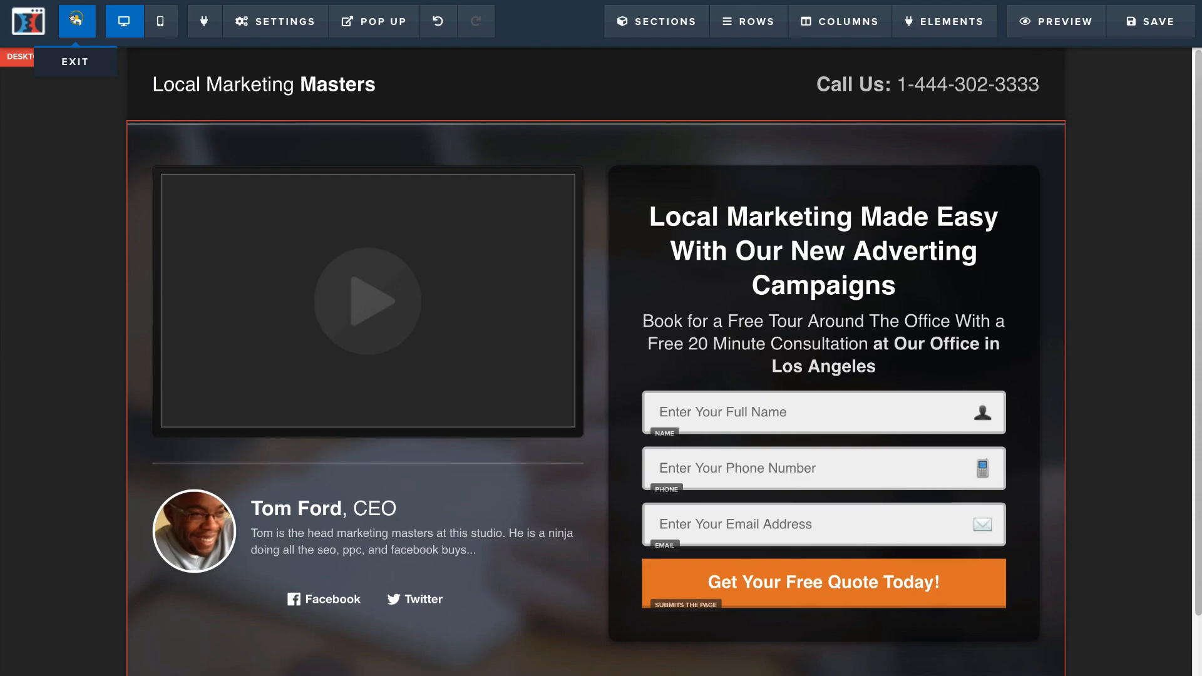
{"action": "left_click", "coordinate": [74, 20]}
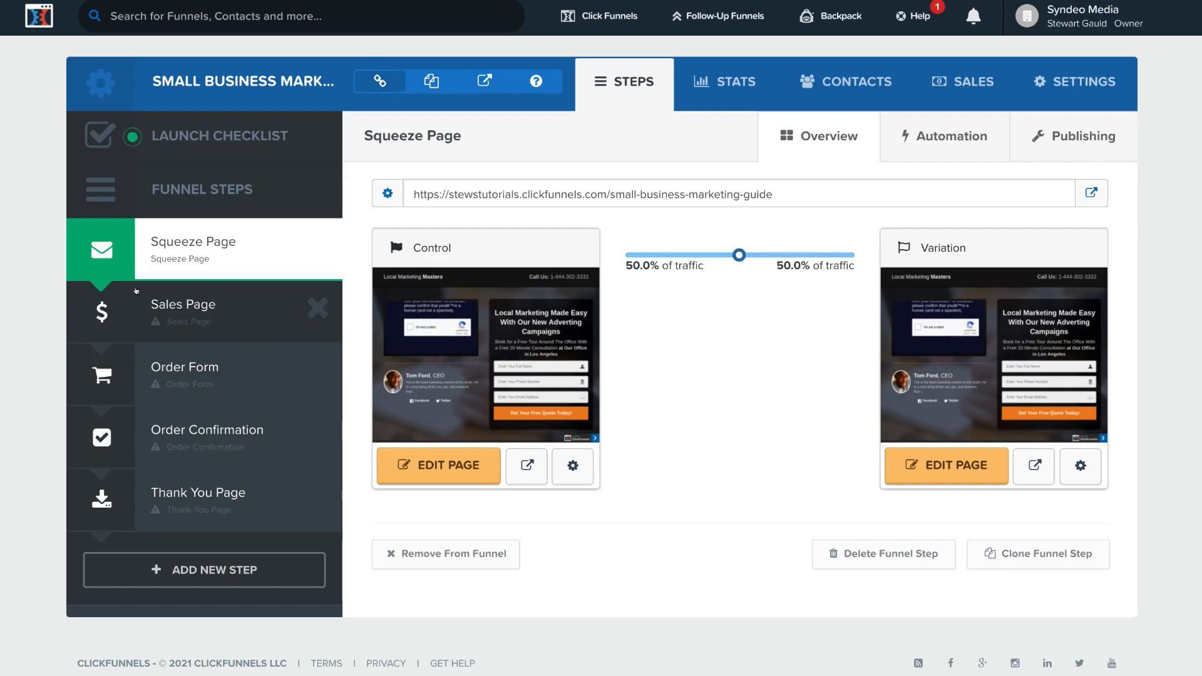
- Open the funnel's Sales Page step and look over the available sales page templates
{"action": "left_click", "coordinate": [222, 309]}
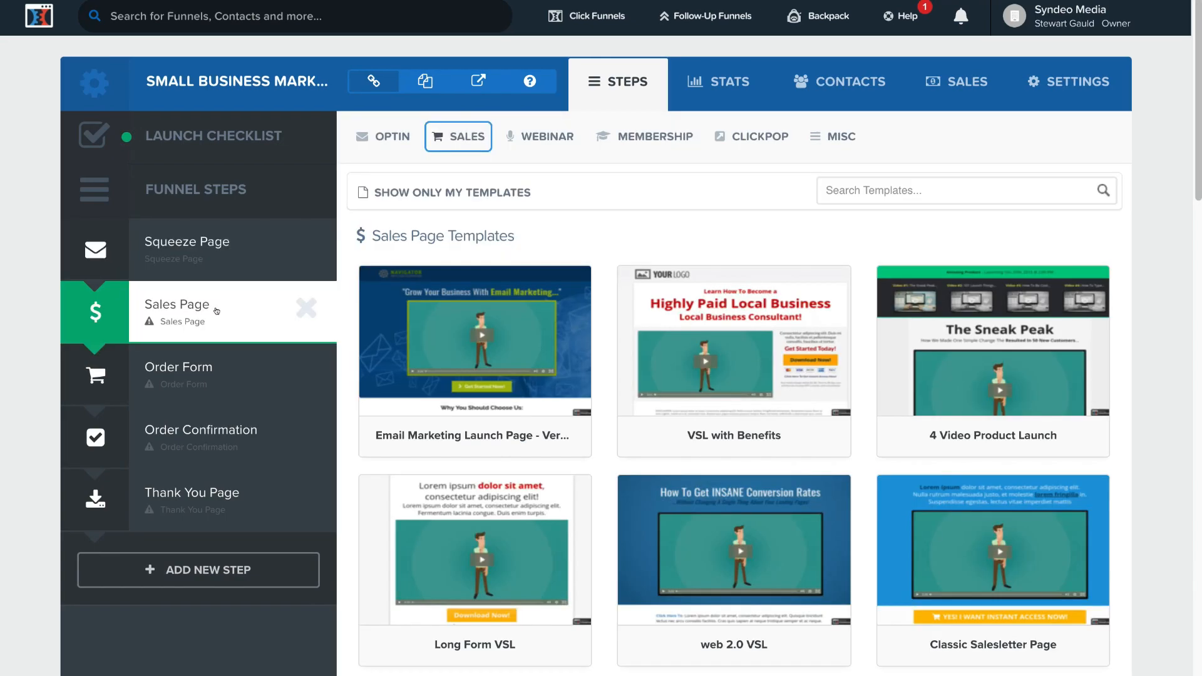
{"action": "mouse_move", "coordinate": [468, 321]}
{"action": "mouse_move", "coordinate": [920, 341]}
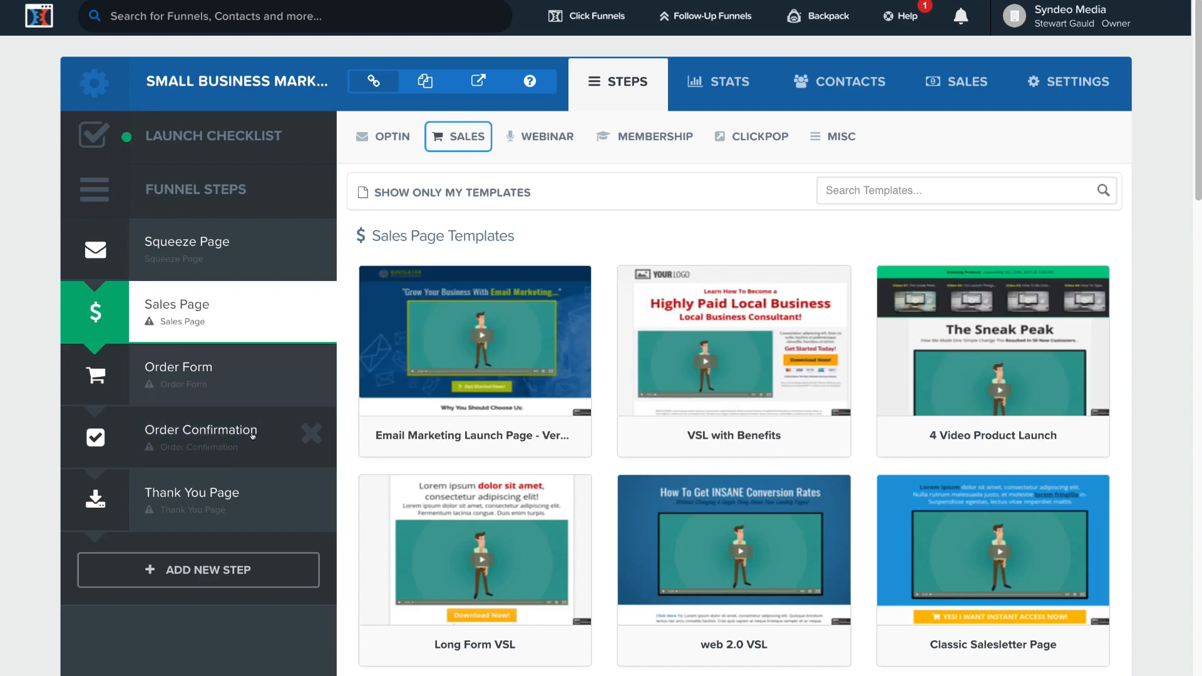
{"action": "mouse_move", "coordinate": [390, 369]}
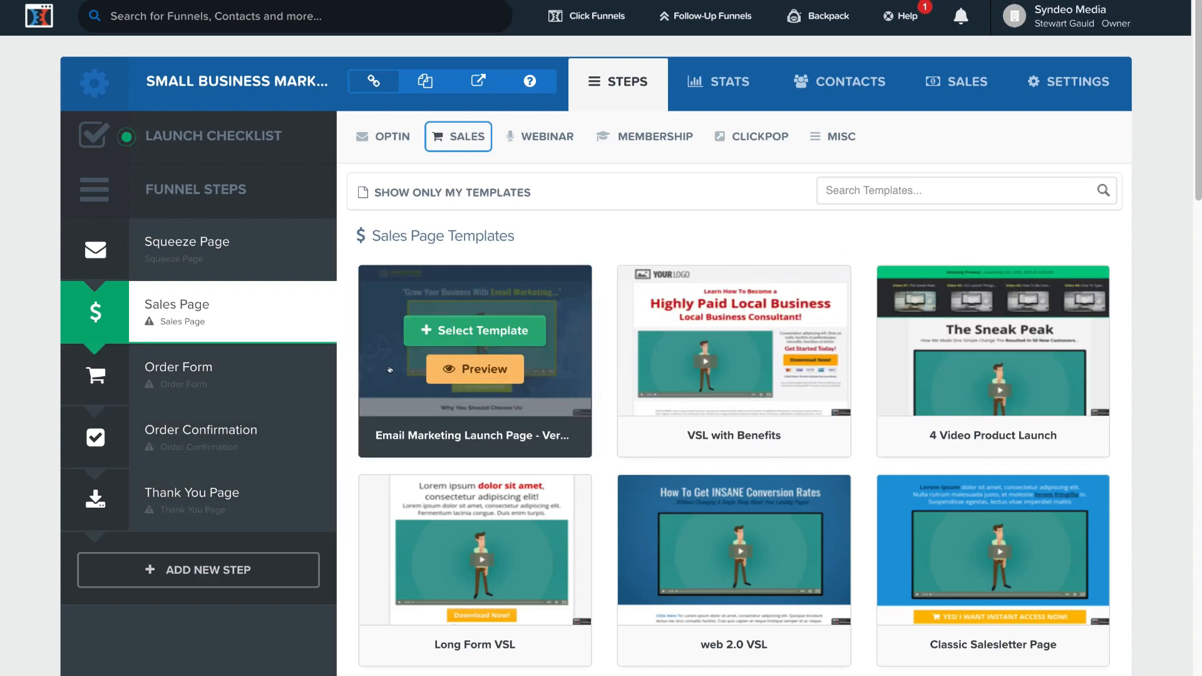